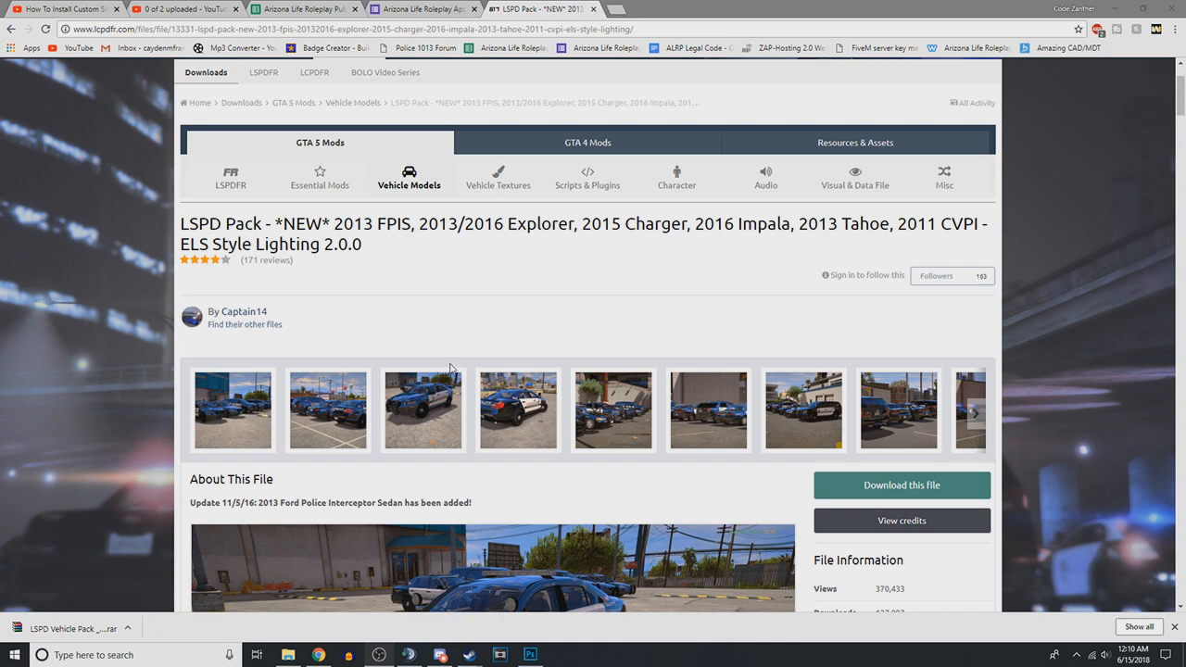
Look over the LSPD Pack download page, including its title, preview pictures, description and file information.
{"action": "scroll", "coordinate": [463, 335], "scroll_direction": "down", "scroll_amount": 2}
{"action": "scroll", "coordinate": [472, 342], "scroll_direction": "up", "scroll_amount": 1}
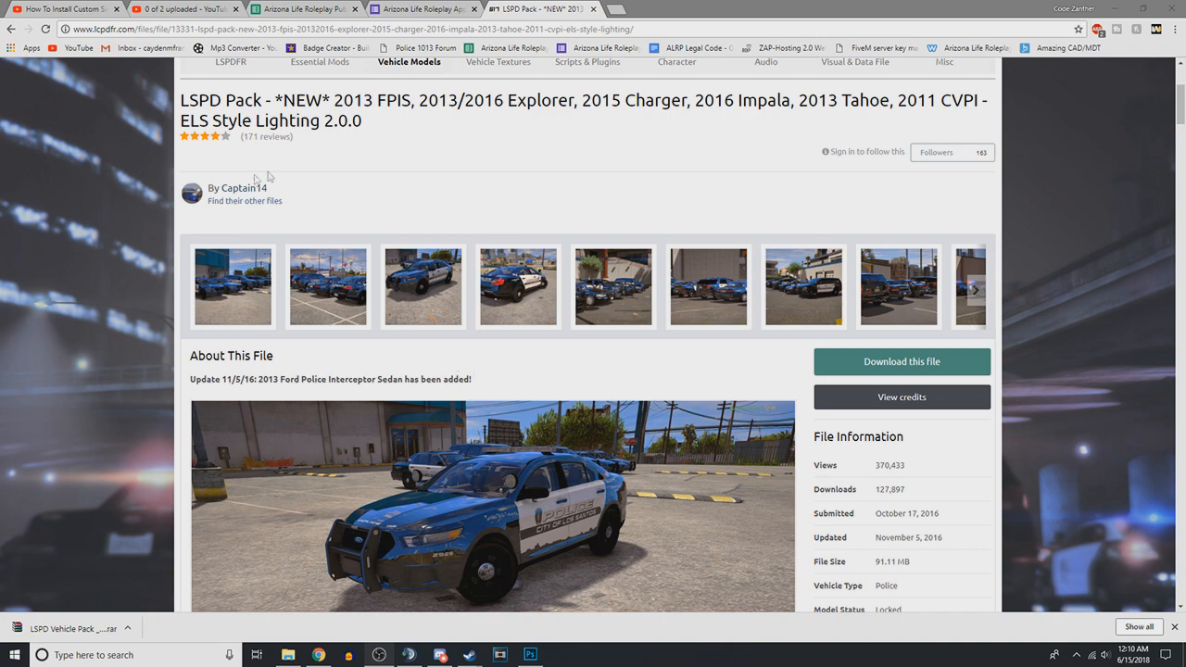
{"action": "scroll", "coordinate": [361, 144], "scroll_direction": "up", "scroll_amount": 1}
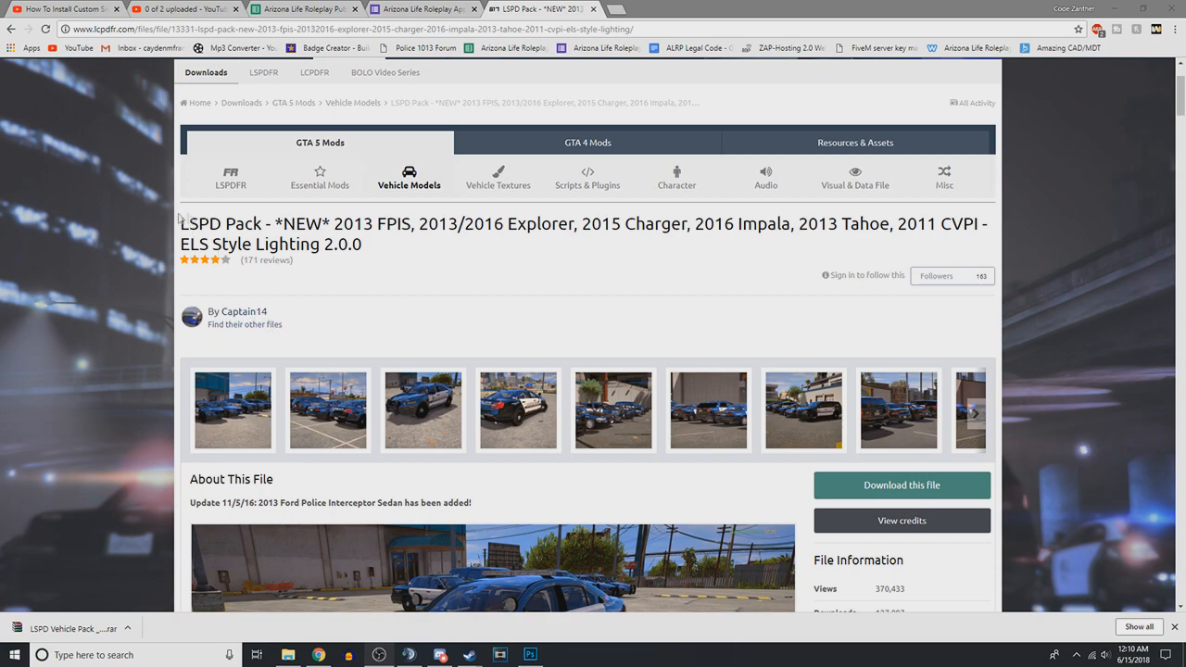
{"action": "scroll", "coordinate": [621, 394], "scroll_direction": "down", "scroll_amount": 5}
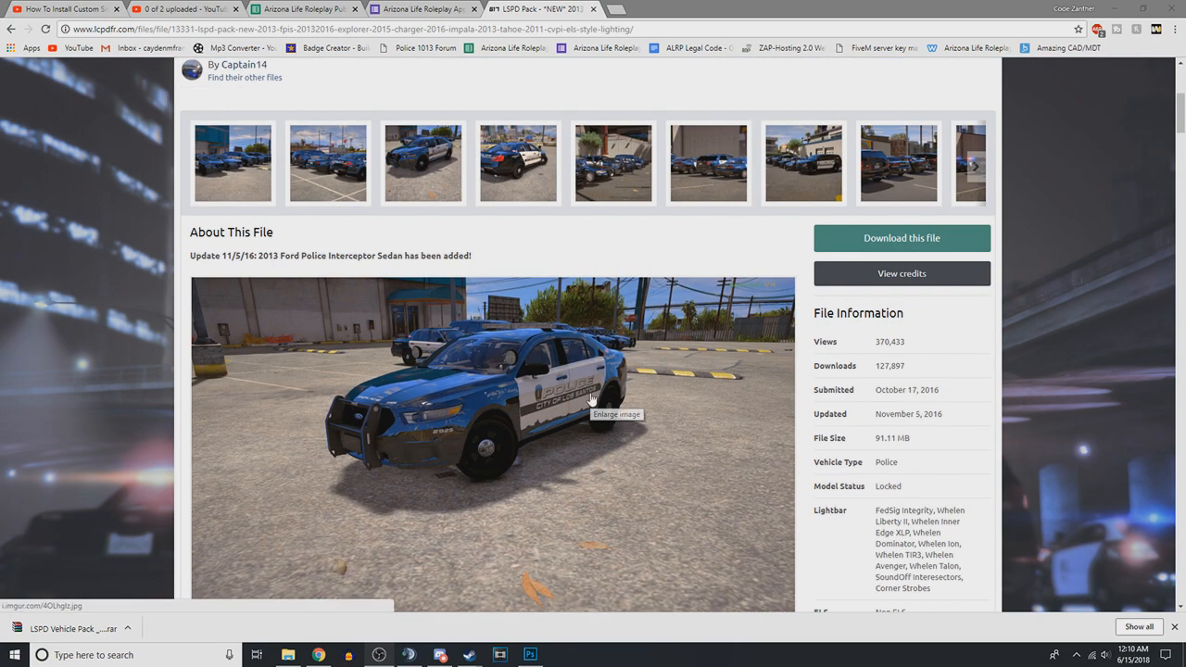
{"action": "scroll", "coordinate": [596, 400], "scroll_direction": "down", "scroll_amount": 5}
{"action": "scroll", "coordinate": [596, 400], "scroll_direction": "up", "scroll_amount": 4}
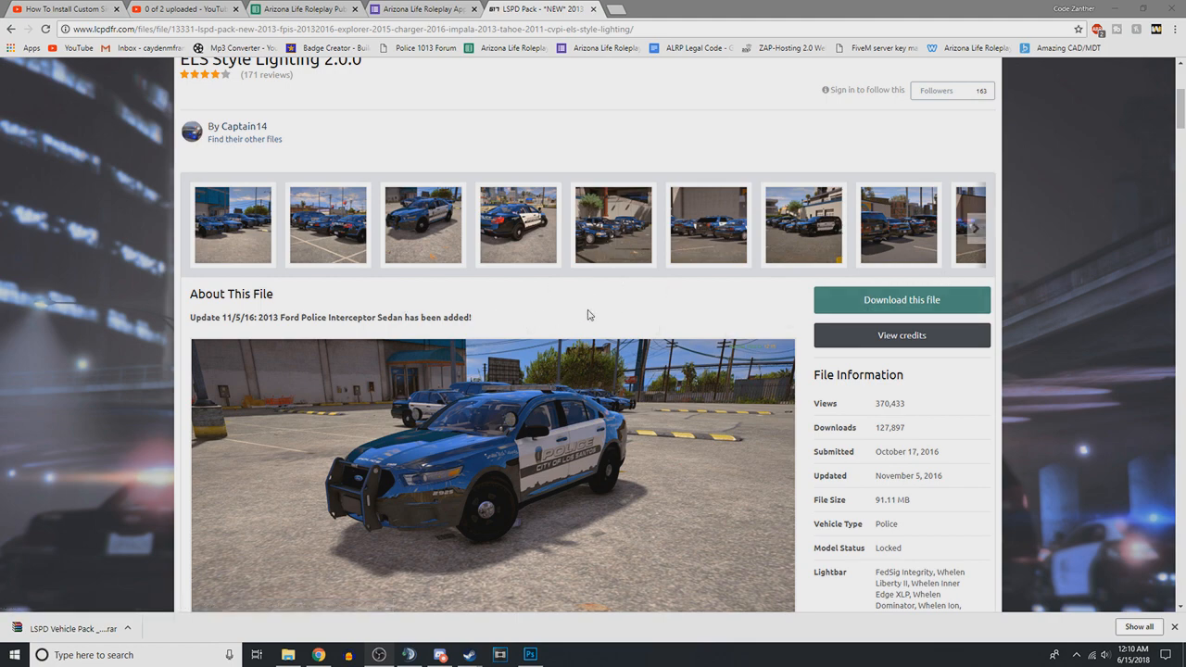
{"action": "scroll", "coordinate": [587, 318], "scroll_direction": "up", "scroll_amount": 3}
{"action": "scroll", "coordinate": [587, 322], "scroll_direction": "down", "scroll_amount": 1}
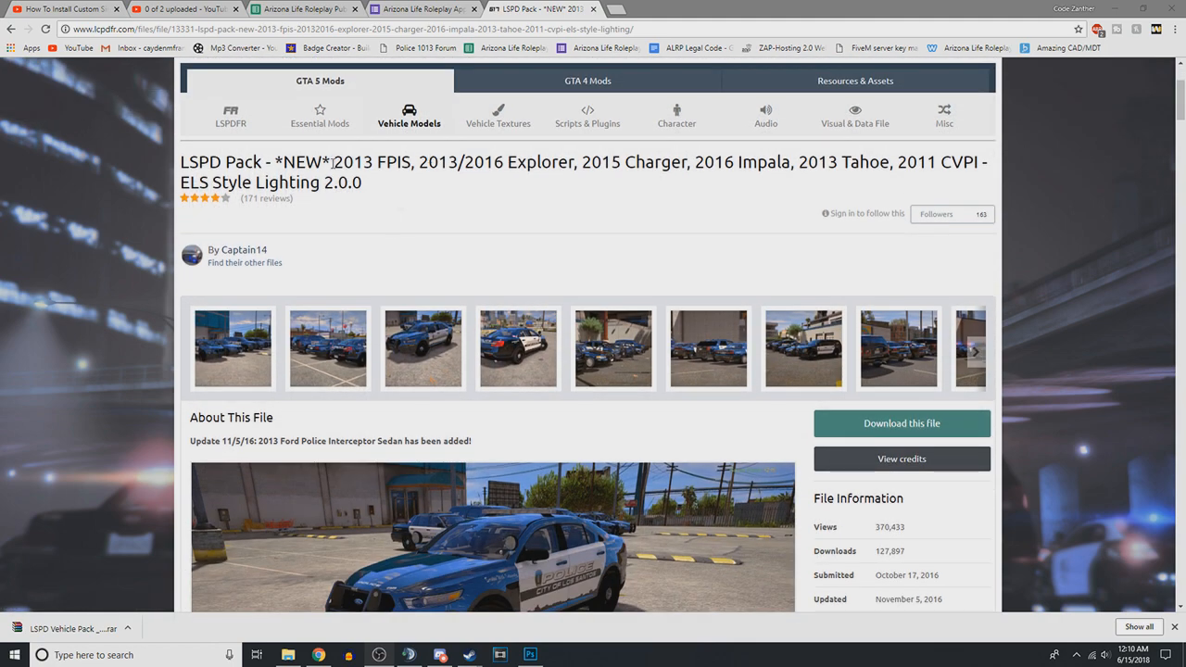
Open the downloaded LSPD Vehicle Pack archive, dismiss the WinRAR notice and go into the Templates folder.
{"action": "left_click", "coordinate": [81, 628]}
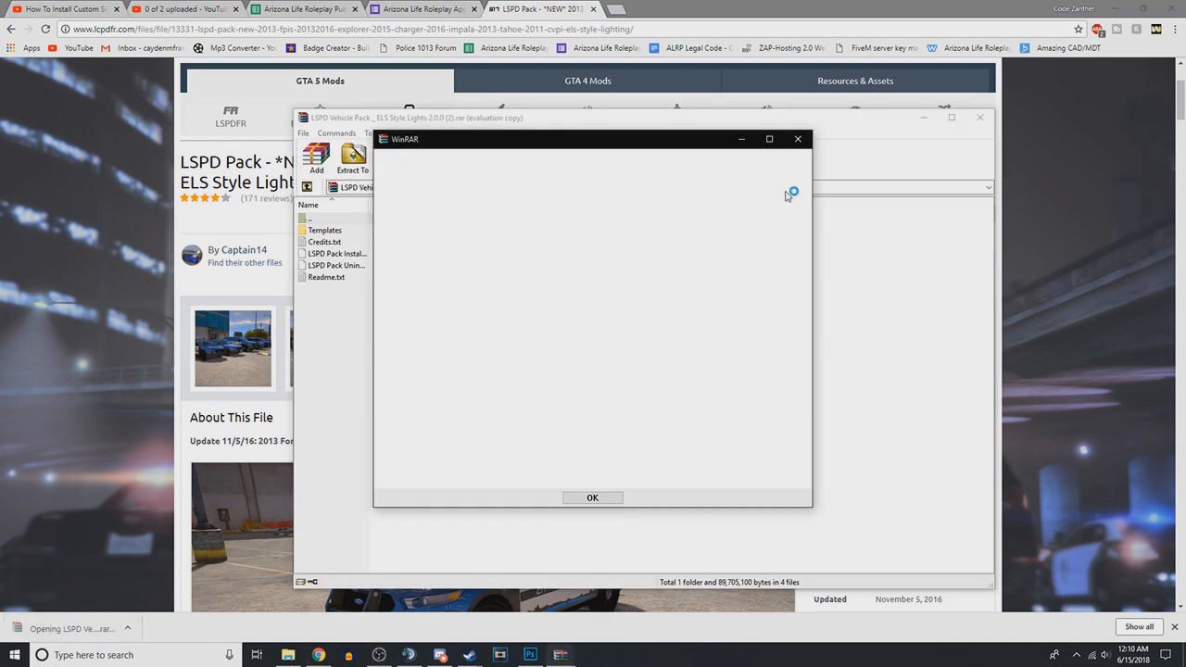
{"action": "left_click", "coordinate": [797, 139]}
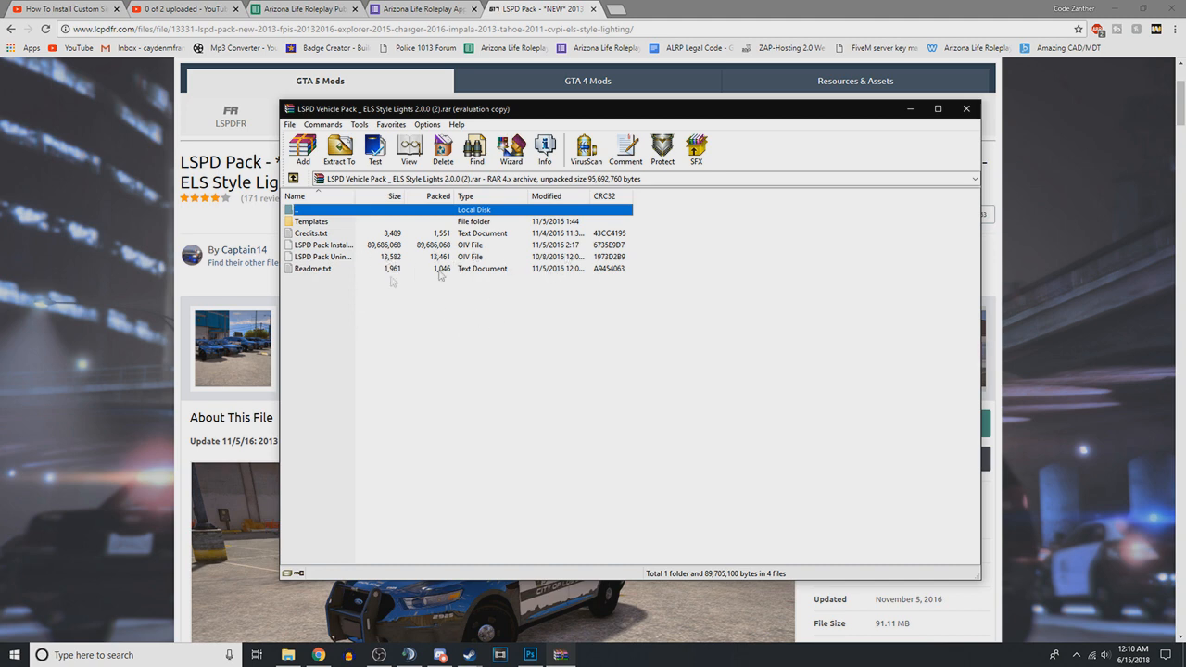
{"action": "double_click", "coordinate": [313, 223]}
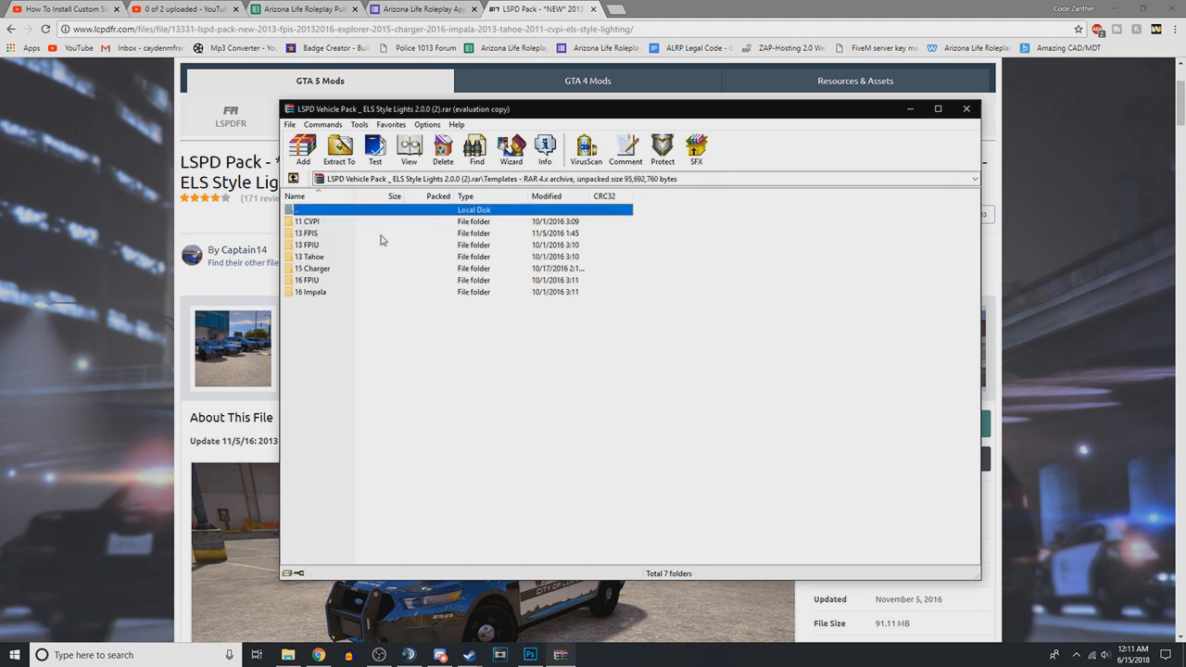
Go into the 11 CVPI template folder and select cvpi_sign_1.png.
{"action": "left_click", "coordinate": [339, 256]}
{"action": "left_click", "coordinate": [333, 223]}
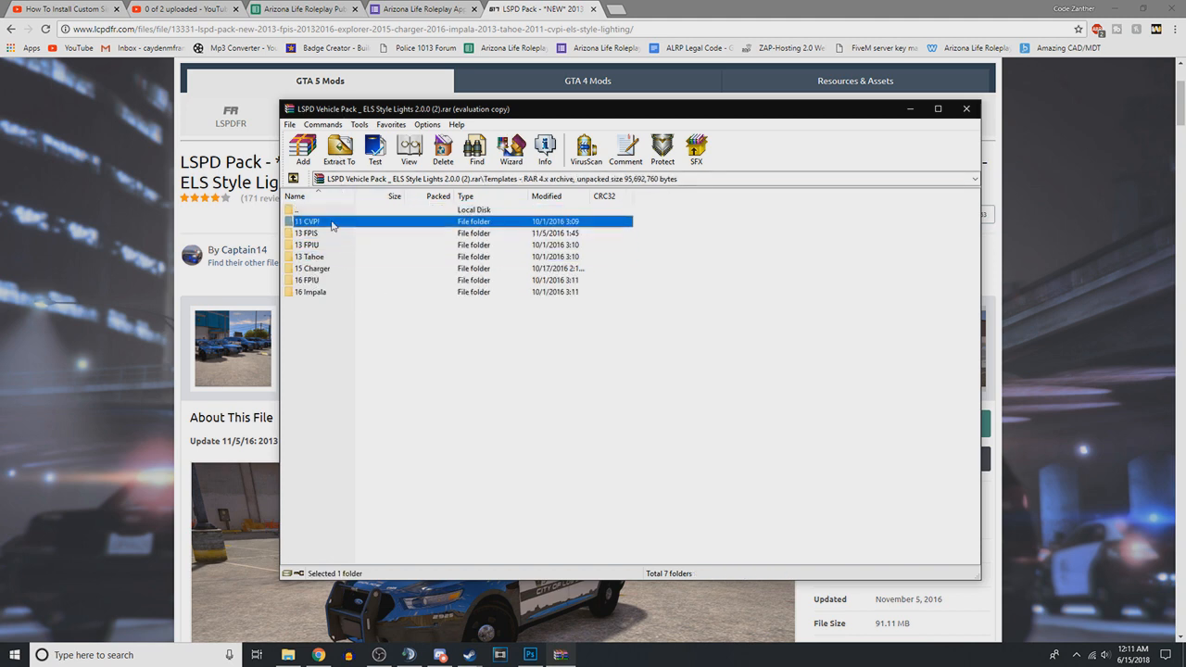
{"action": "double_click", "coordinate": [344, 223]}
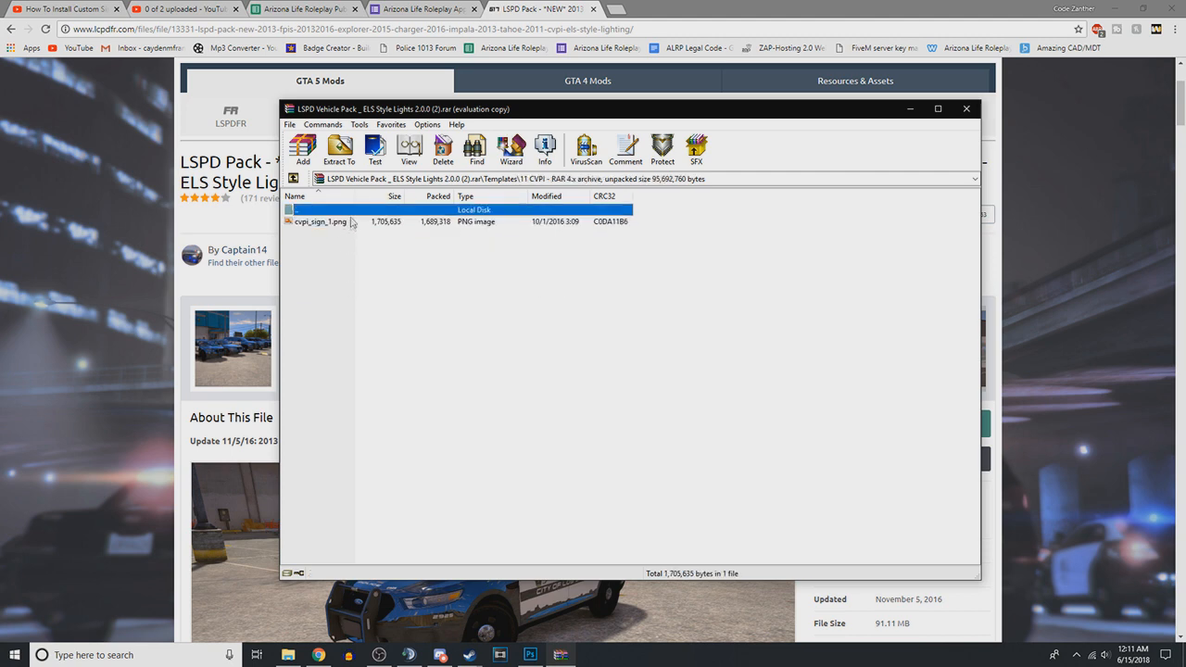
{"action": "double_click", "coordinate": [342, 211]}
{"action": "double_click", "coordinate": [312, 225]}
{"action": "left_click", "coordinate": [332, 224]}
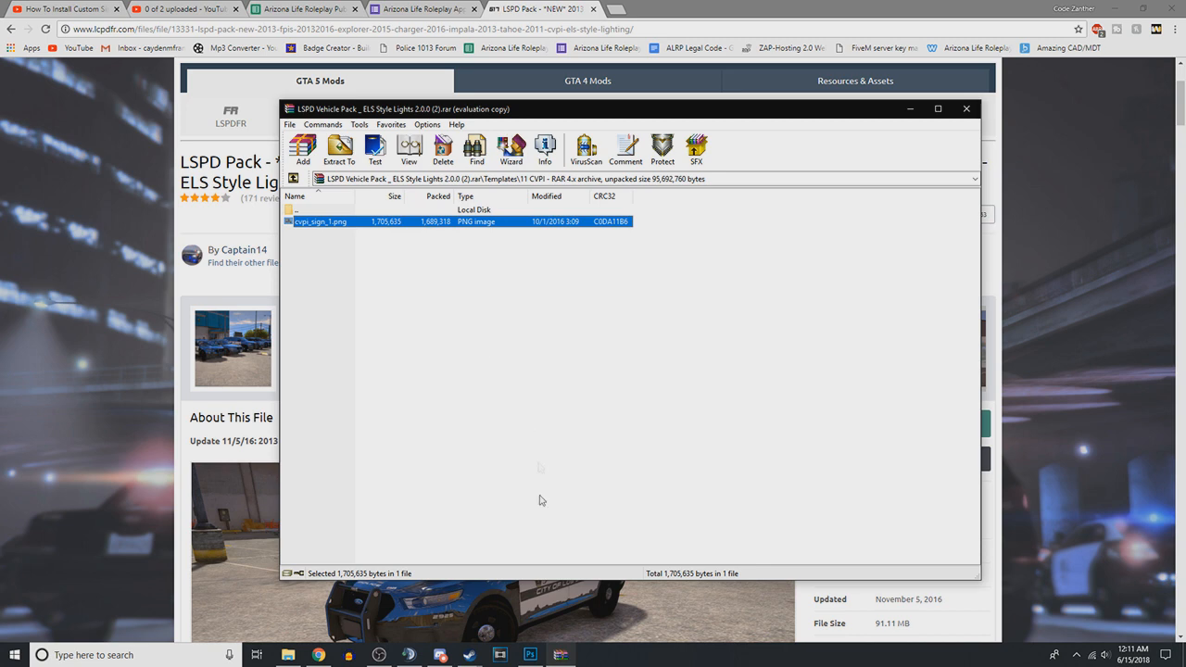
Switch to Photoshop and open cvpi_sign_1.png from the archive there, accepting the pixel aspect ratio notice.
{"action": "mouse_move", "coordinate": [528, 656]}
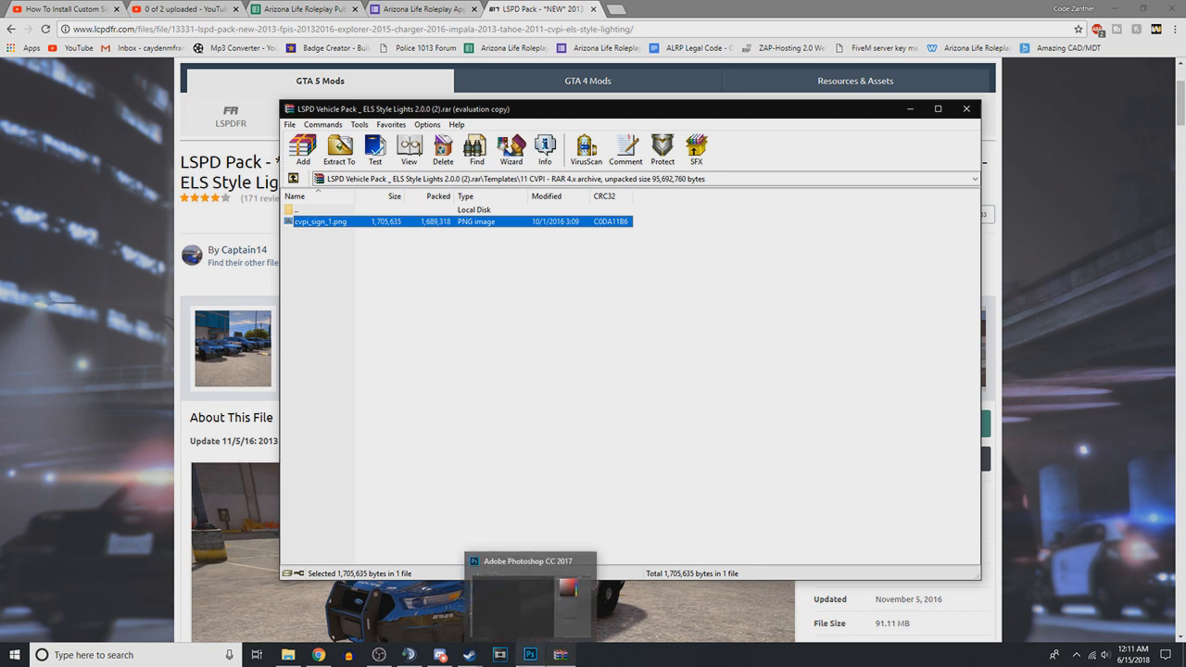
{"action": "left_click", "coordinate": [529, 621]}
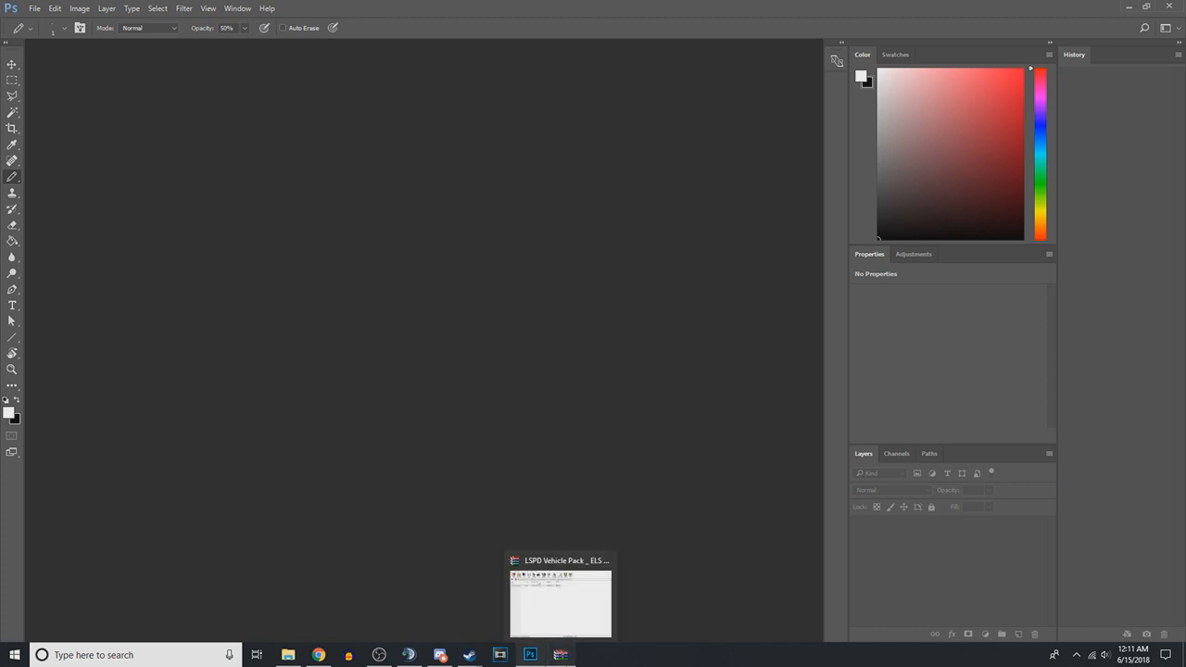
{"action": "left_click", "coordinate": [560, 654]}
{"action": "left_click_drag", "start_coordinate": [389, 223], "coordinate": [253, 254]}
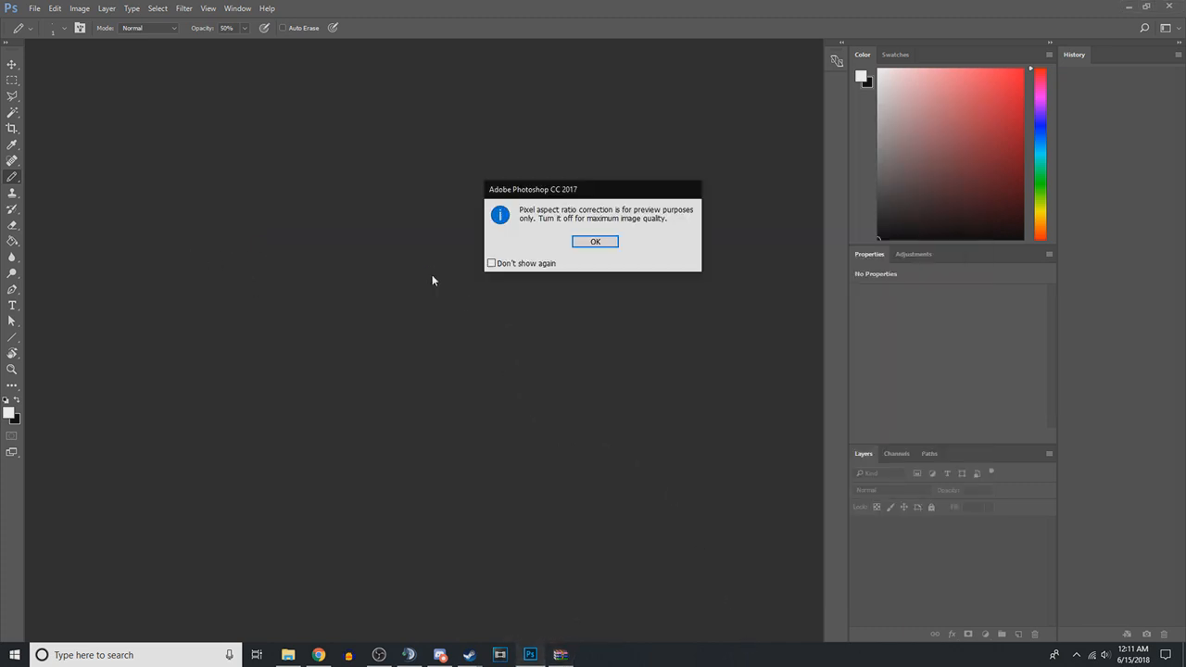
{"action": "left_click", "coordinate": [596, 241]}
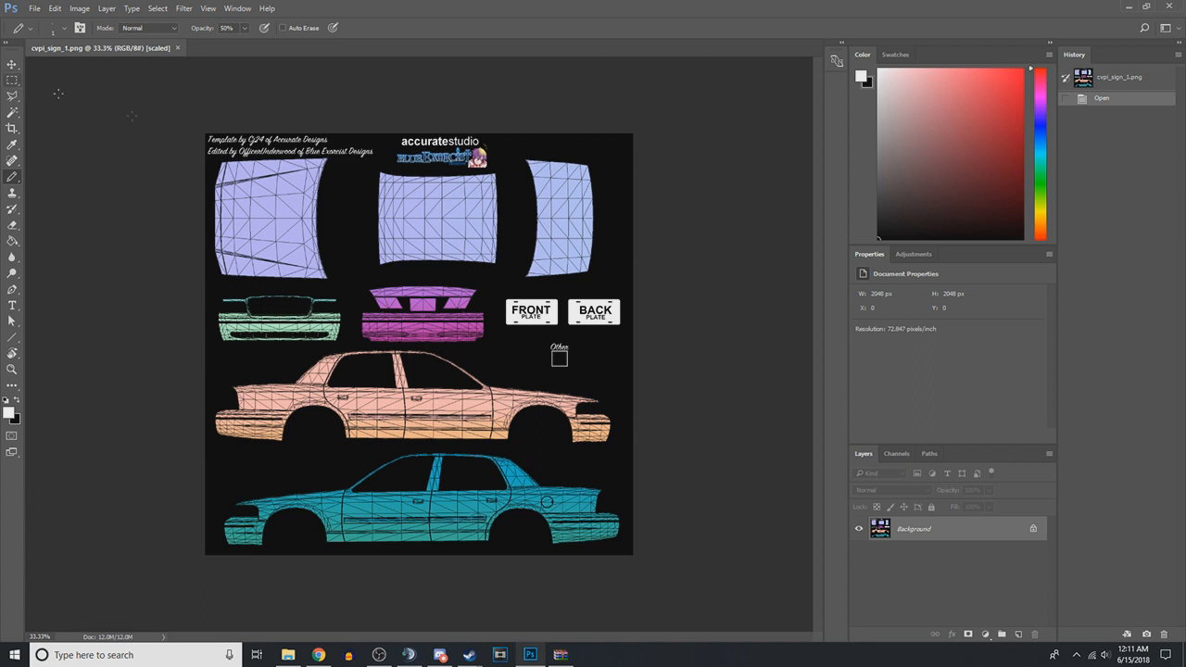
Outline the whole template and the Other box with the Rectangular Marquee tool, clearing each selection.
{"action": "left_click", "coordinate": [12, 79]}
{"action": "left_click_drag", "start_coordinate": [196, 126], "coordinate": [704, 517]}
{"action": "left_click", "coordinate": [707, 518]}
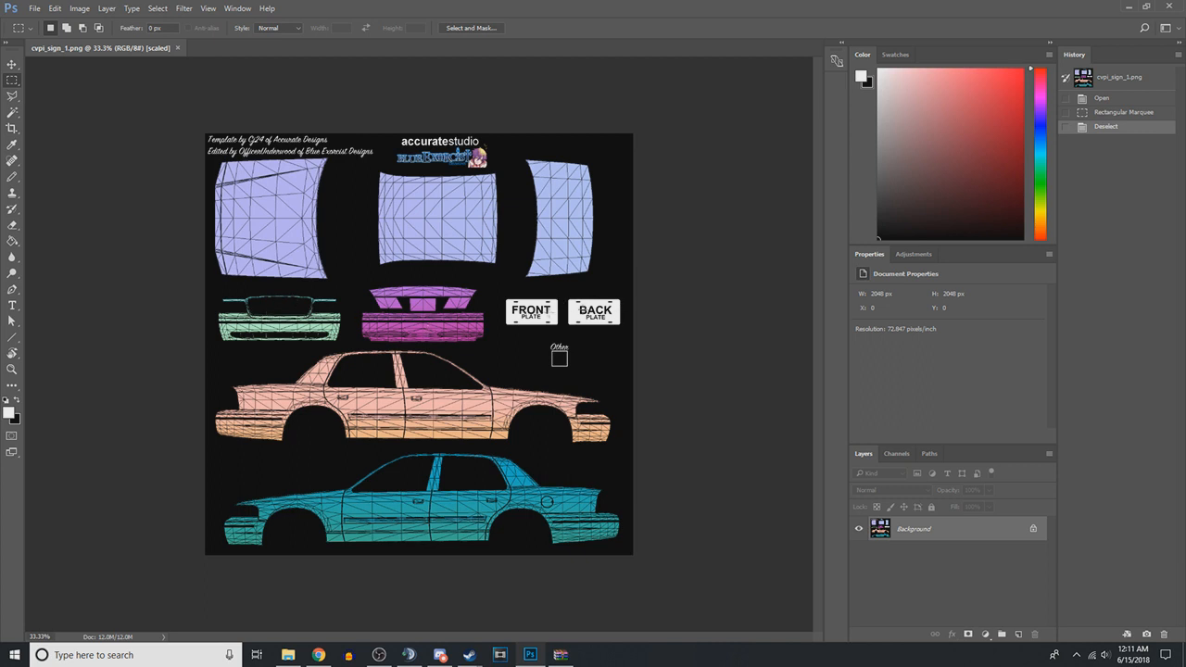
{"action": "left_click_drag", "start_coordinate": [554, 355], "coordinate": [581, 375]}
{"action": "left_click", "coordinate": [584, 347]}
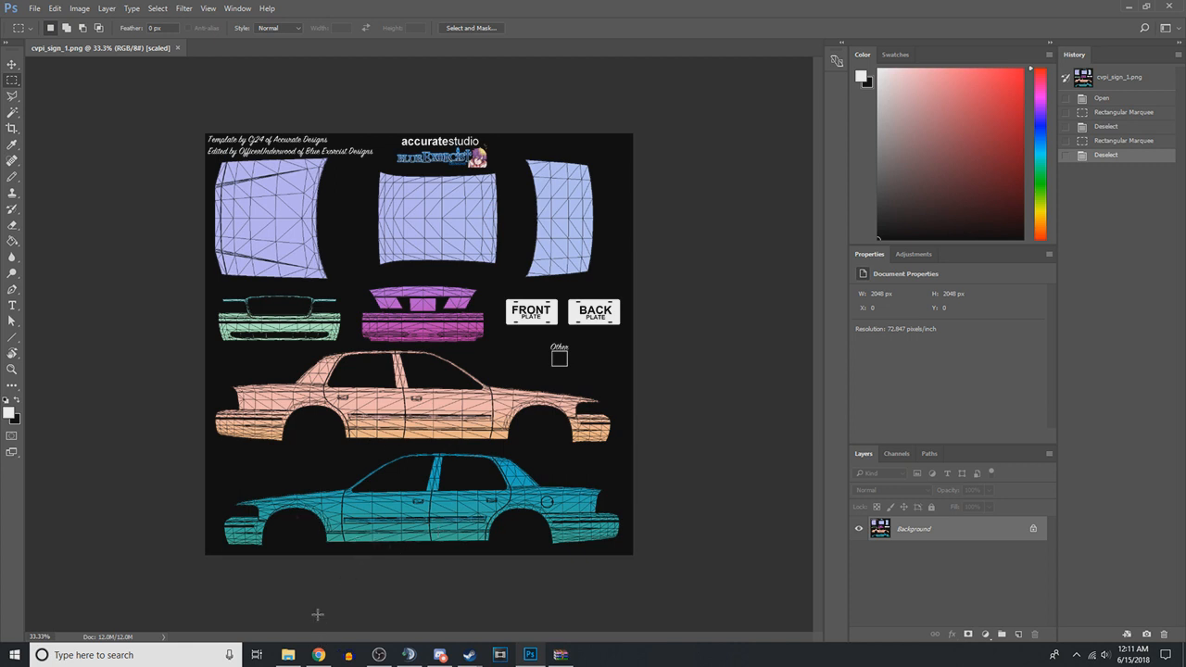
Switch to File Explorer and browse from the Grand Theft Auto V folder to temp\MCSO.
{"action": "mouse_move", "coordinate": [289, 654]}
{"action": "left_click", "coordinate": [352, 598]}
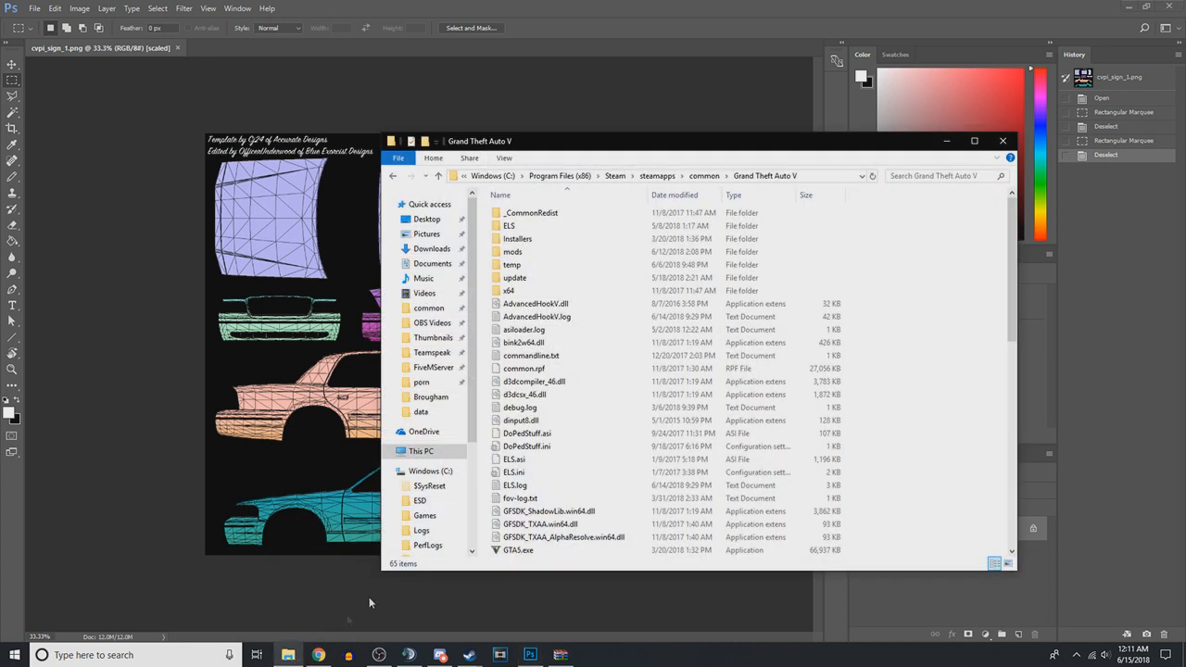
{"action": "double_click", "coordinate": [512, 264]}
{"action": "left_click", "coordinate": [597, 234]}
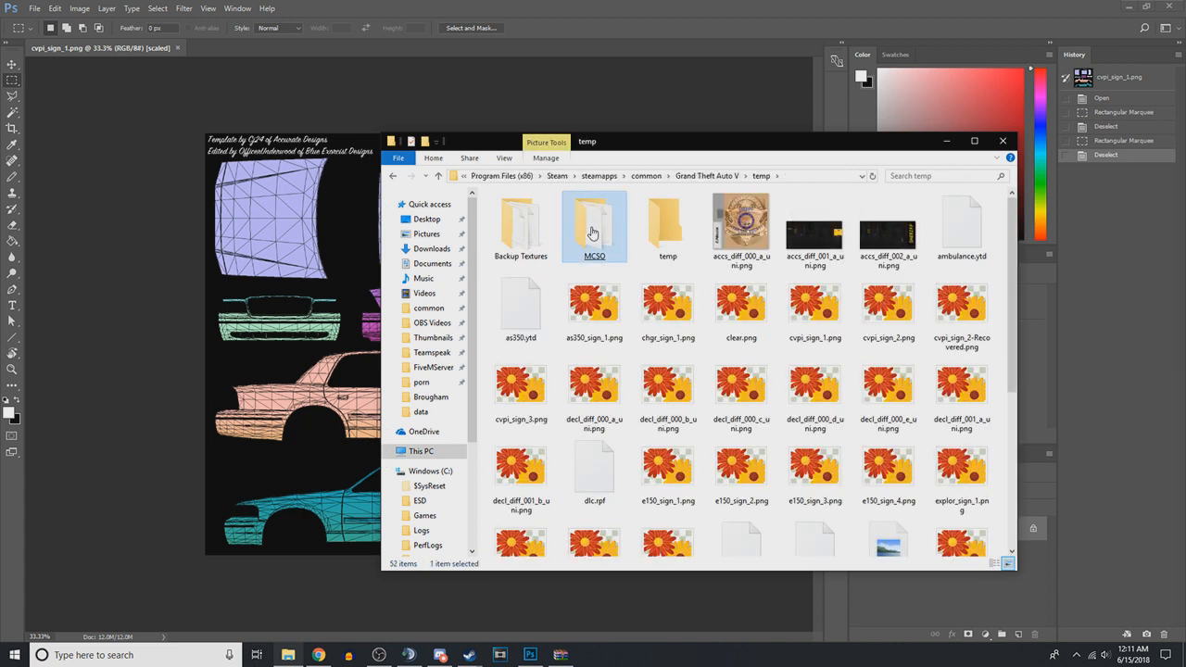
{"action": "double_click", "coordinate": [594, 227]}
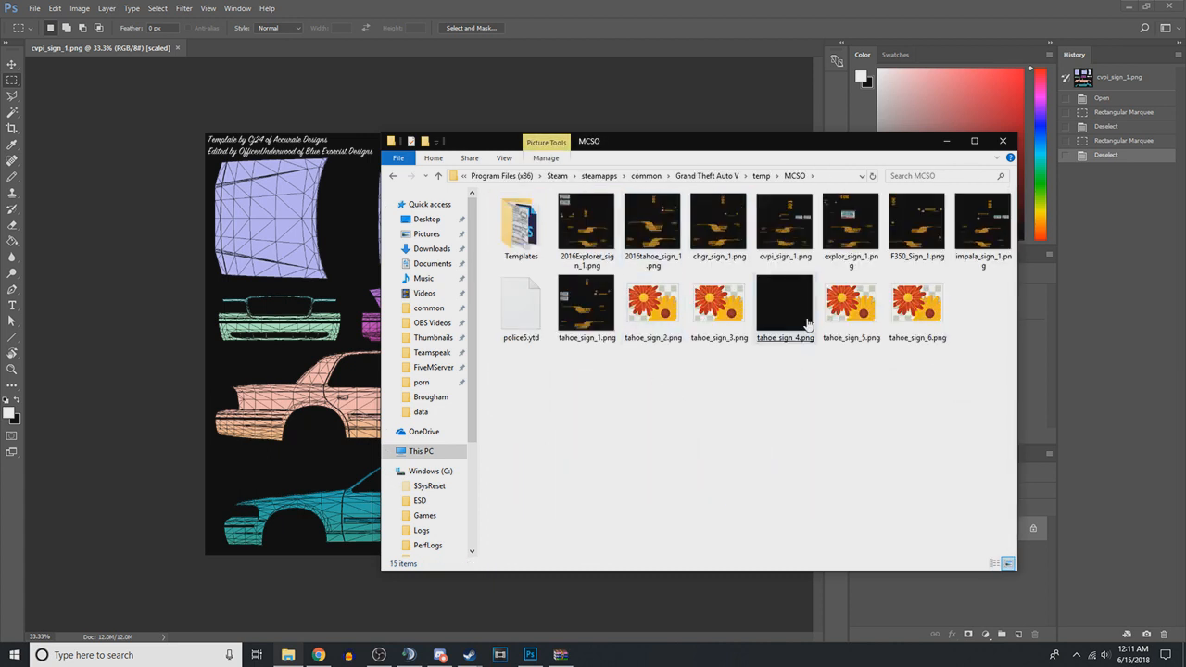
Open the MCSO folder's cvpi_sign_1.png in Photoshop as a second document, accepting the pixel aspect ratio notice.
{"action": "left_click", "coordinate": [786, 306]}
{"action": "left_click", "coordinate": [794, 244]}
{"action": "left_click_drag", "start_coordinate": [778, 231], "coordinate": [622, 41]}
{"action": "left_click", "coordinate": [594, 242]}
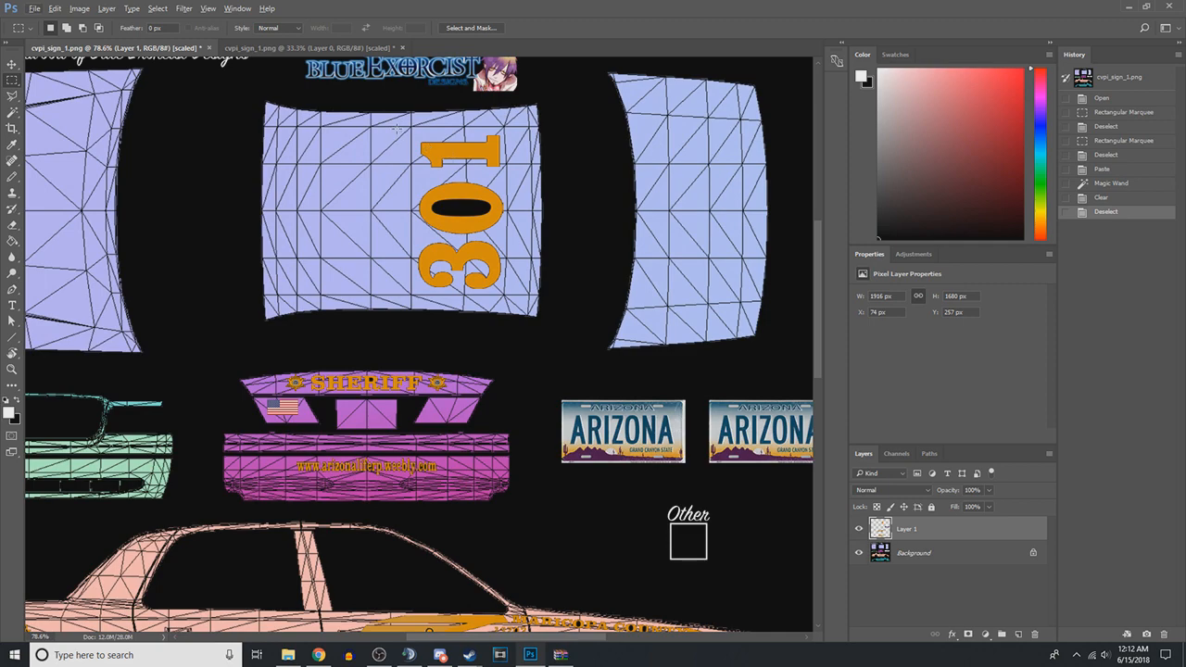
Examine the roof number, the rear SHERIFF lettering and the bumper web address up close, marking them with temporary marquee selections.
{"action": "left_click_drag", "start_coordinate": [396, 128], "coordinate": [560, 294]}
{"action": "key", "text": "ctrl+d"}
{"action": "left_click_drag", "start_coordinate": [316, 436], "coordinate": [366, 320]}
{"action": "scroll", "coordinate": [366, 325], "scroll_direction": "up", "scroll_amount": 7}
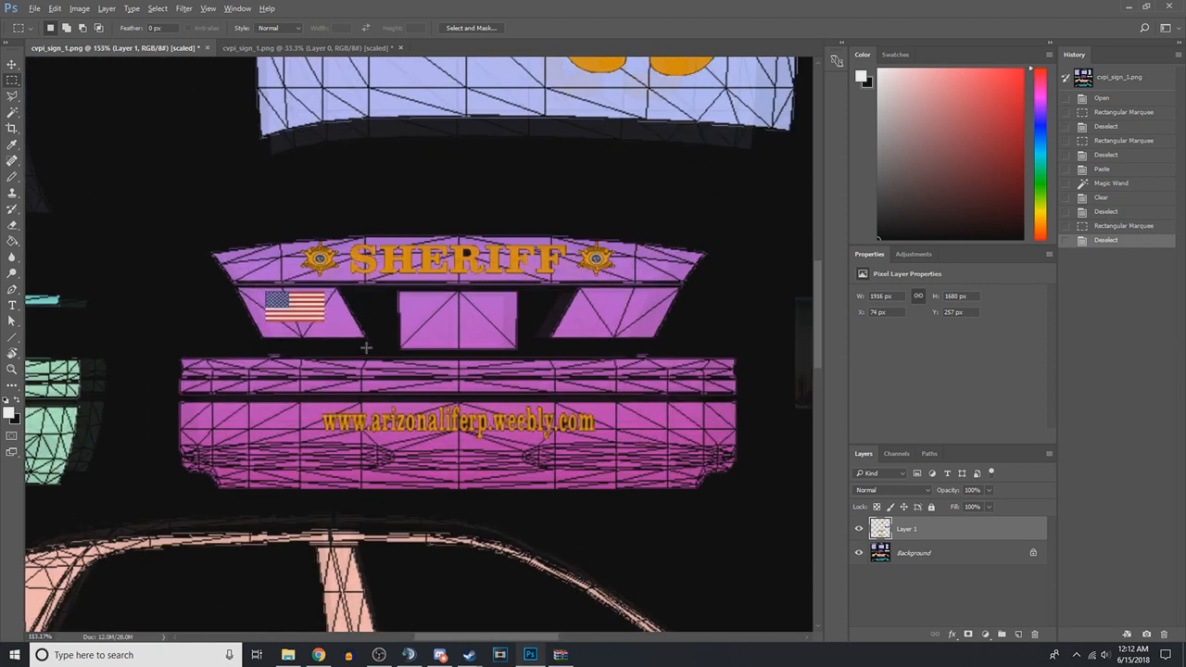
{"action": "scroll", "coordinate": [366, 347], "scroll_direction": "down", "scroll_amount": 1}
{"action": "left_click_drag", "start_coordinate": [299, 217], "coordinate": [619, 257]}
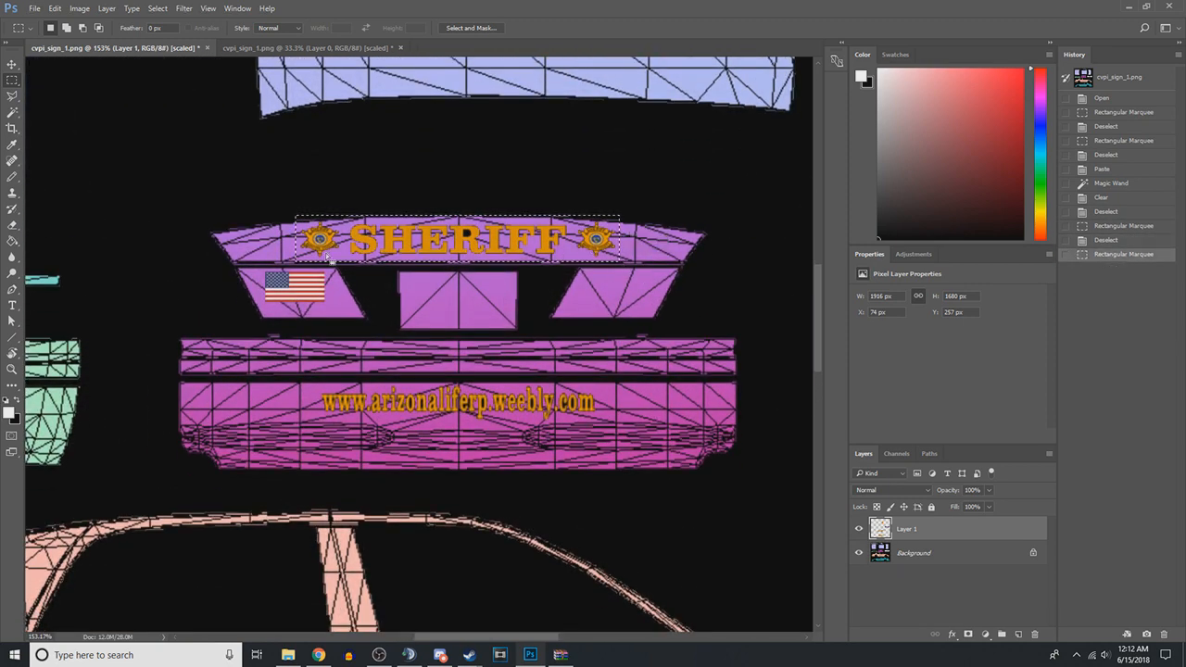
{"action": "key", "text": "ctrl+d"}
{"action": "scroll", "coordinate": [469, 327], "scroll_direction": "down", "scroll_amount": 1}
{"action": "left_click_drag", "start_coordinate": [328, 377], "coordinate": [644, 425]}
{"action": "key", "text": "ctrl+d"}
{"action": "scroll", "coordinate": [535, 211], "scroll_direction": "down", "scroll_amount": 11}
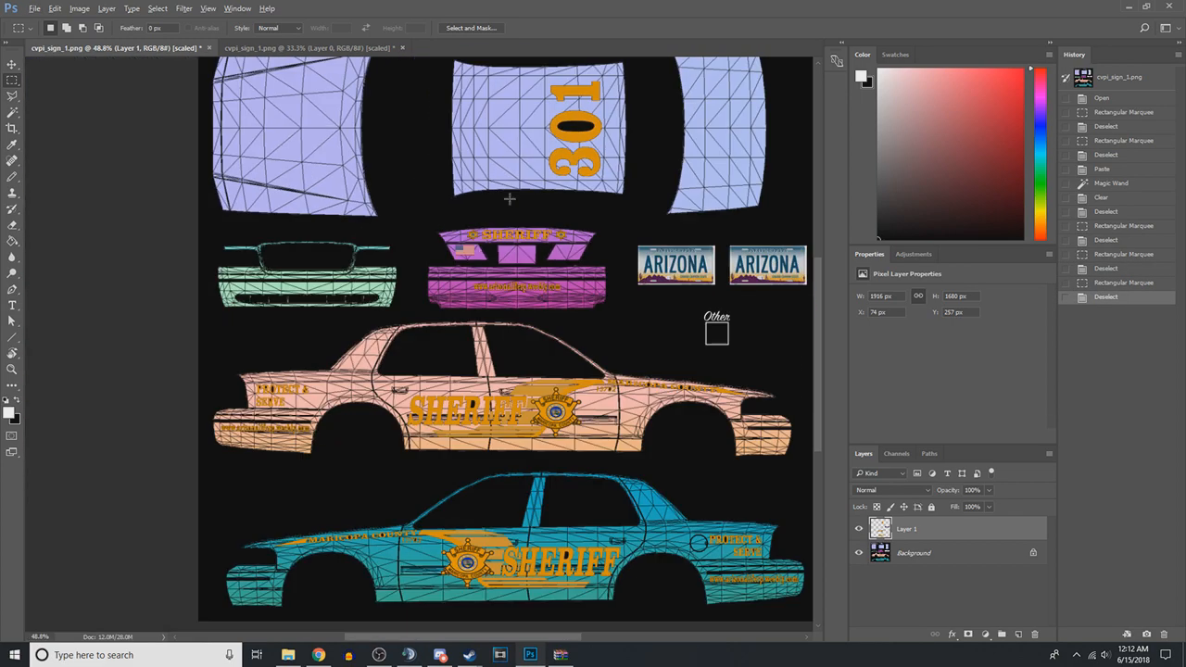
Examine the side decals up close, including the SHERIFF lettering, star badge, MARICOPA COUNTY text and rear-quarter slogan.
{"action": "scroll", "coordinate": [547, 402], "scroll_direction": "up", "scroll_amount": 6}
{"action": "scroll", "coordinate": [222, 347], "scroll_direction": "down", "scroll_amount": 2}
{"action": "scroll", "coordinate": [559, 402], "scroll_direction": "up", "scroll_amount": 3}
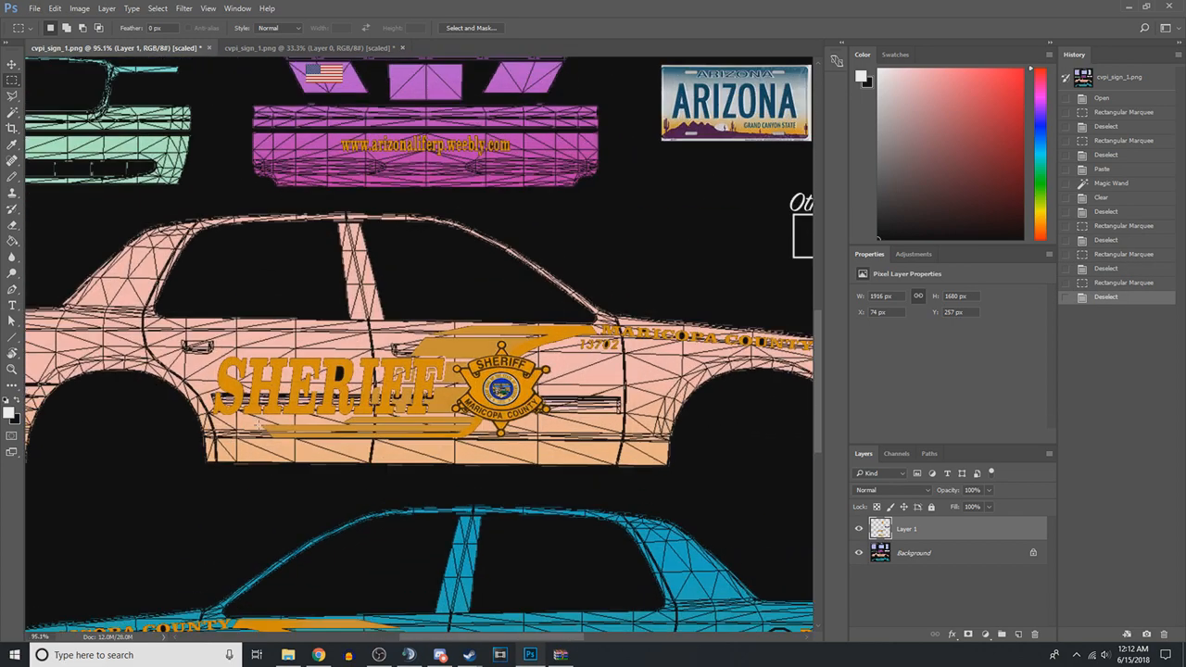
{"action": "left_click_drag", "start_coordinate": [200, 313], "coordinate": [499, 412]}
{"action": "key", "text": "ctrl+d"}
{"action": "scroll", "coordinate": [319, 384], "scroll_direction": "up", "scroll_amount": 3}
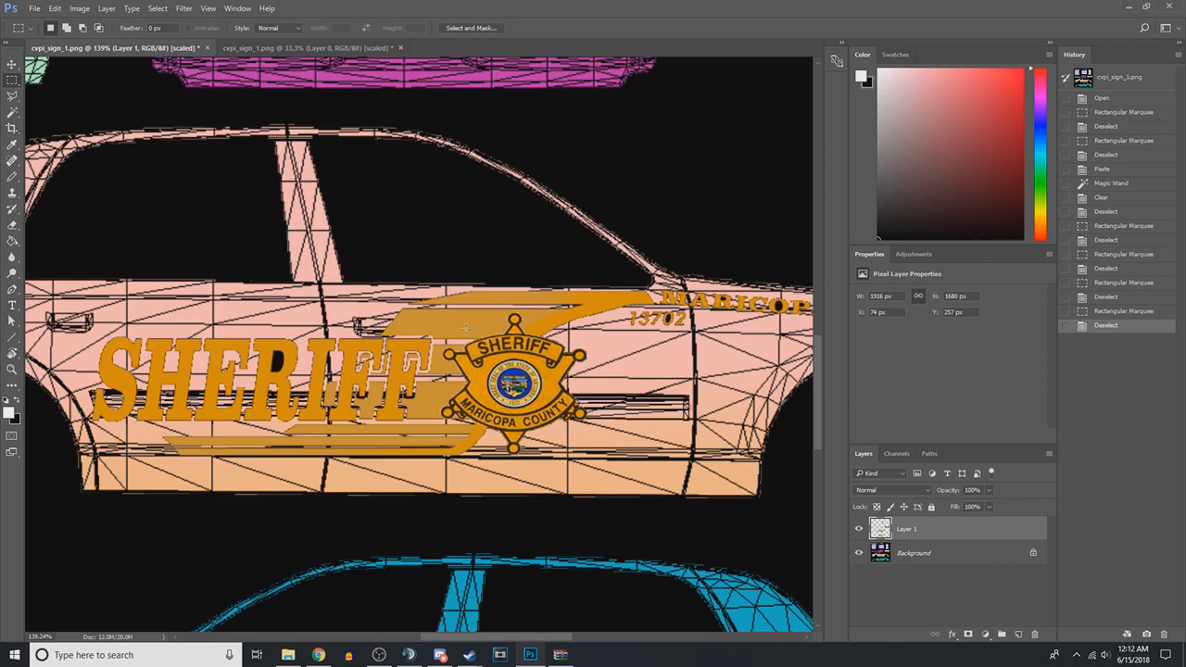
{"action": "scroll", "coordinate": [305, 287], "scroll_direction": "down", "scroll_amount": 3}
{"action": "scroll", "coordinate": [778, 267], "scroll_direction": "up", "scroll_amount": 4}
{"action": "scroll", "coordinate": [407, 264], "scroll_direction": "down", "scroll_amount": 2}
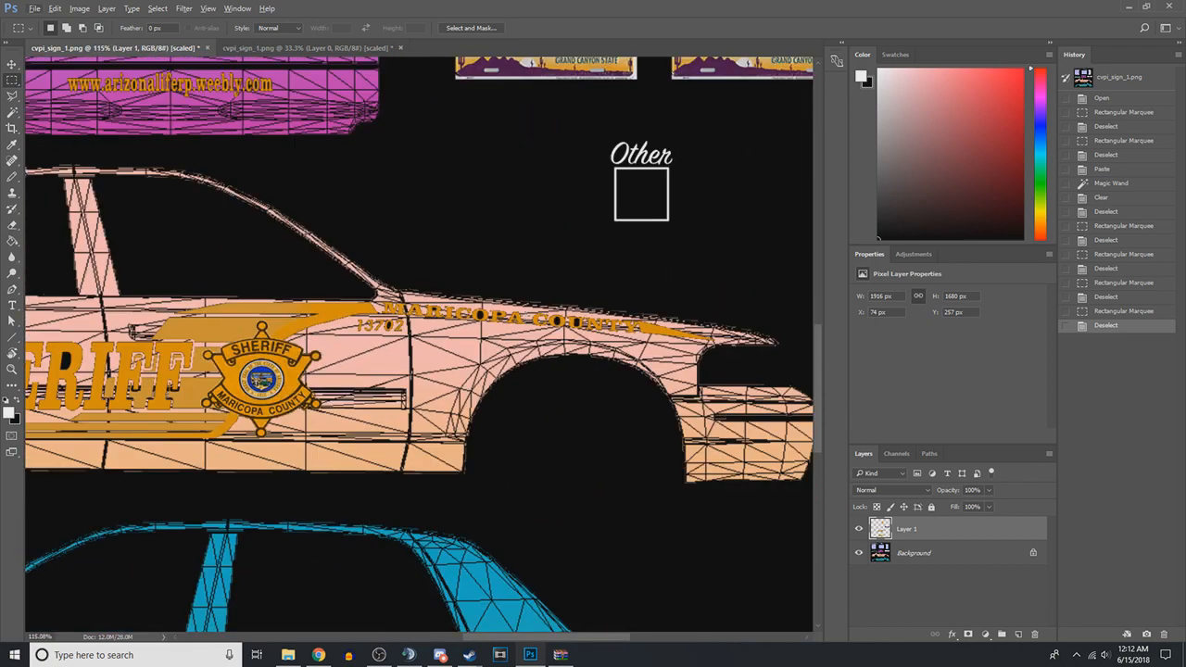
{"action": "scroll", "coordinate": [732, 348], "scroll_direction": "down", "scroll_amount": 5}
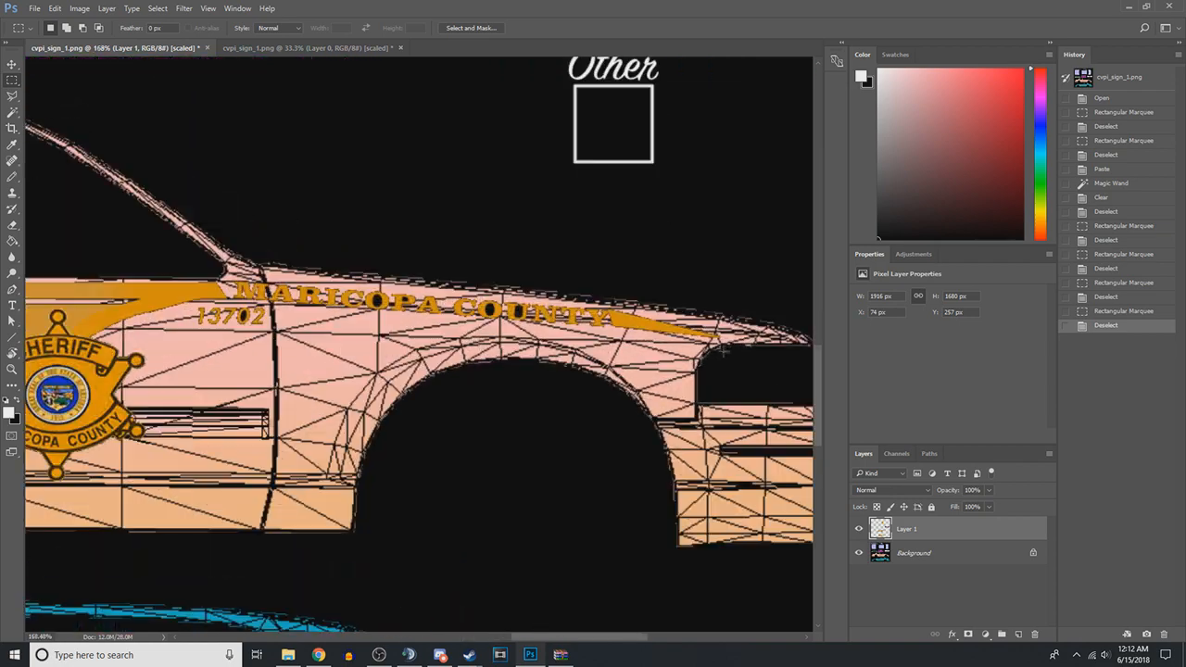
{"action": "scroll", "coordinate": [722, 501], "scroll_direction": "up", "scroll_amount": 5}
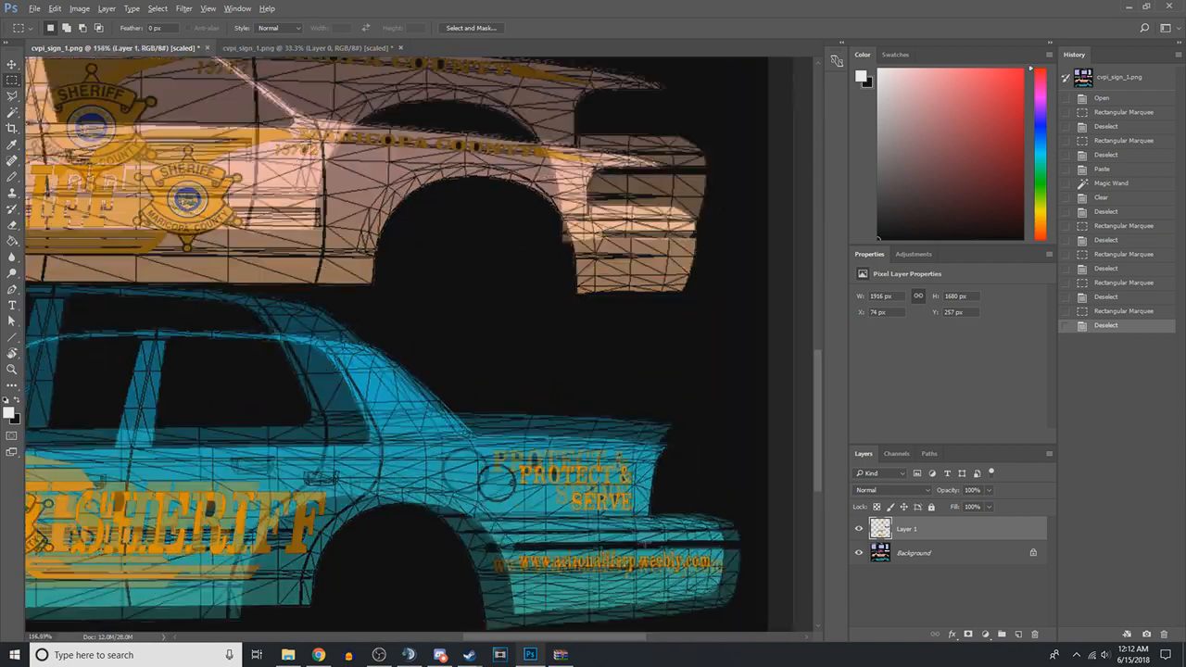
{"action": "scroll", "coordinate": [647, 552], "scroll_direction": "down", "scroll_amount": 5}
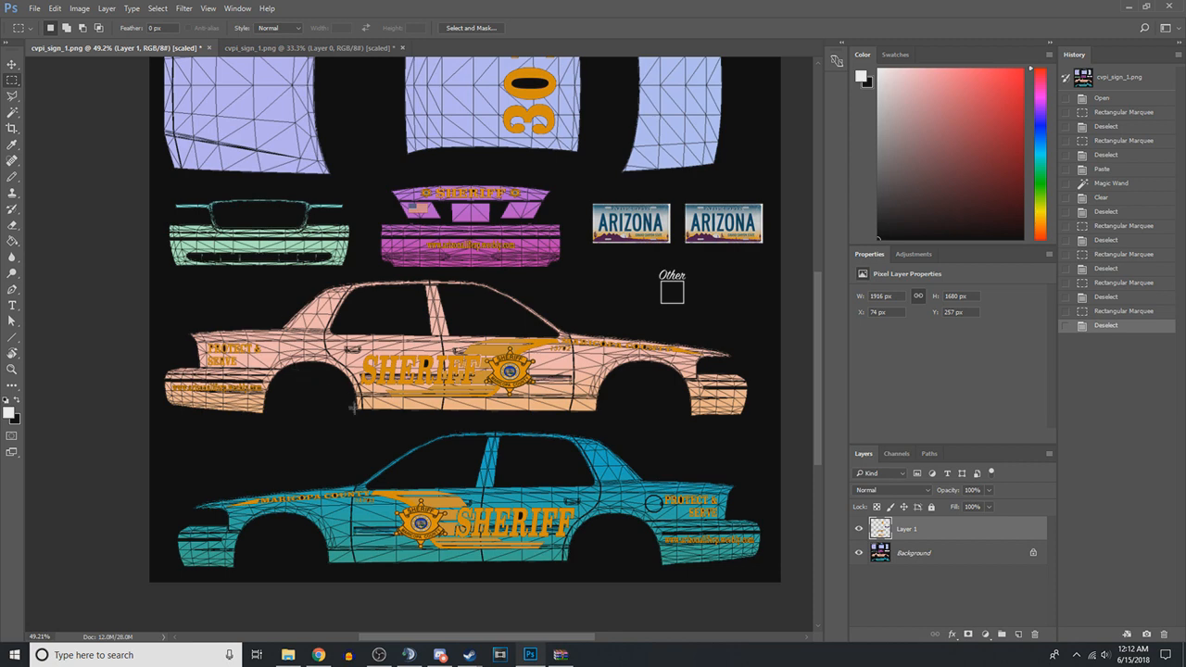
Mark the door area of the upper side view with a temporary marquee and compare the decals on both sides.
{"action": "left_click_drag", "start_coordinate": [324, 305], "coordinate": [567, 417]}
{"action": "left_click", "coordinate": [574, 416]}
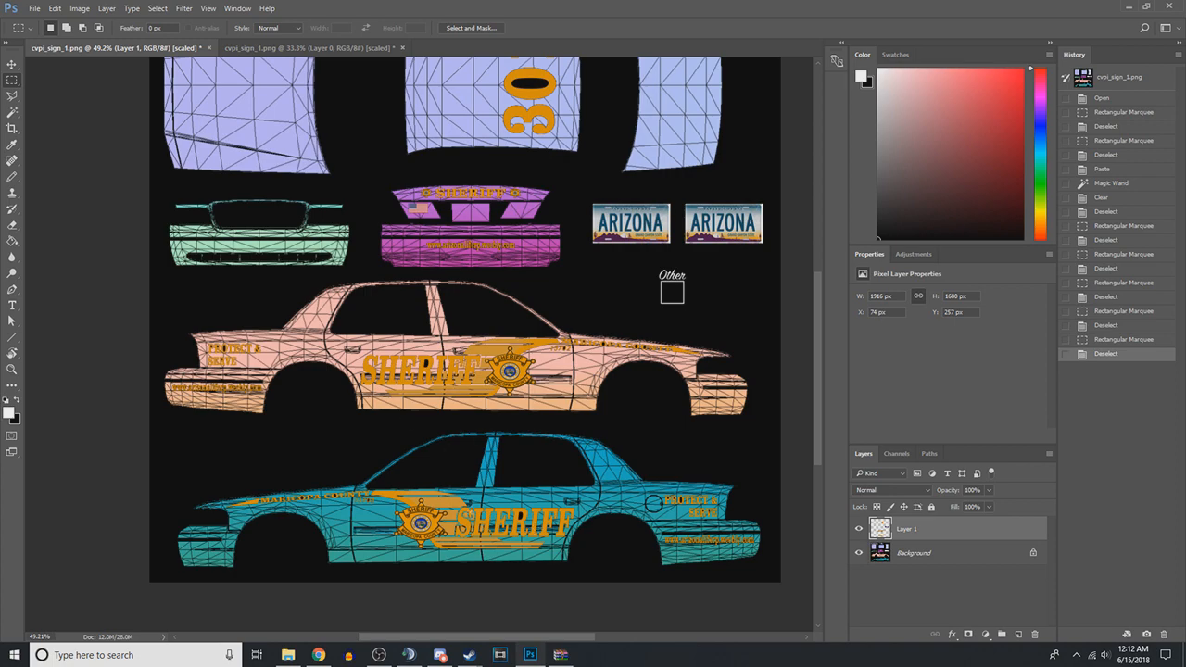
{"action": "scroll", "coordinate": [460, 536], "scroll_direction": "up", "scroll_amount": 3}
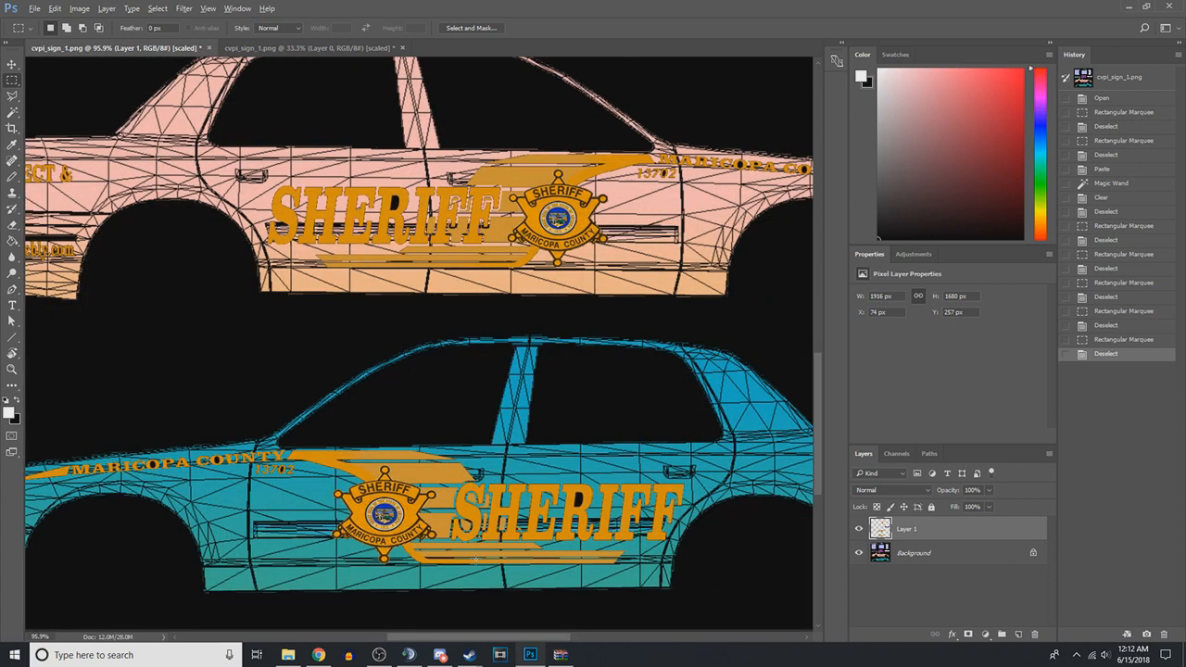
{"action": "scroll", "coordinate": [454, 528], "scroll_direction": "down", "scroll_amount": 3}
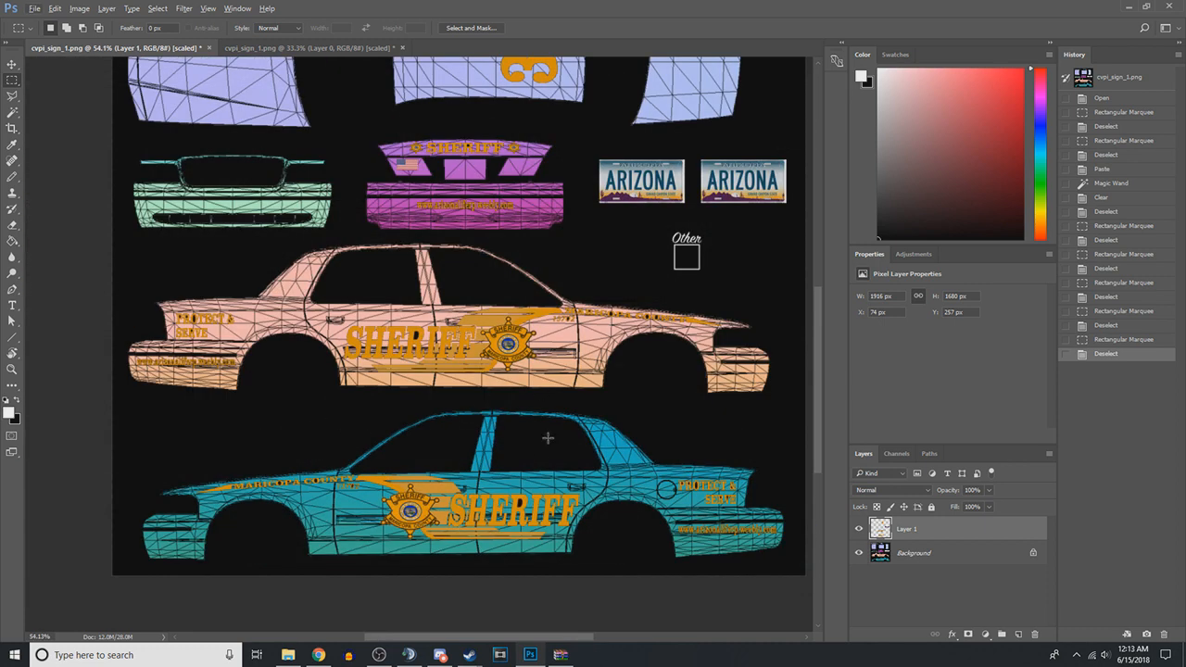
{"action": "scroll", "coordinate": [538, 490], "scroll_direction": "down", "scroll_amount": 1}
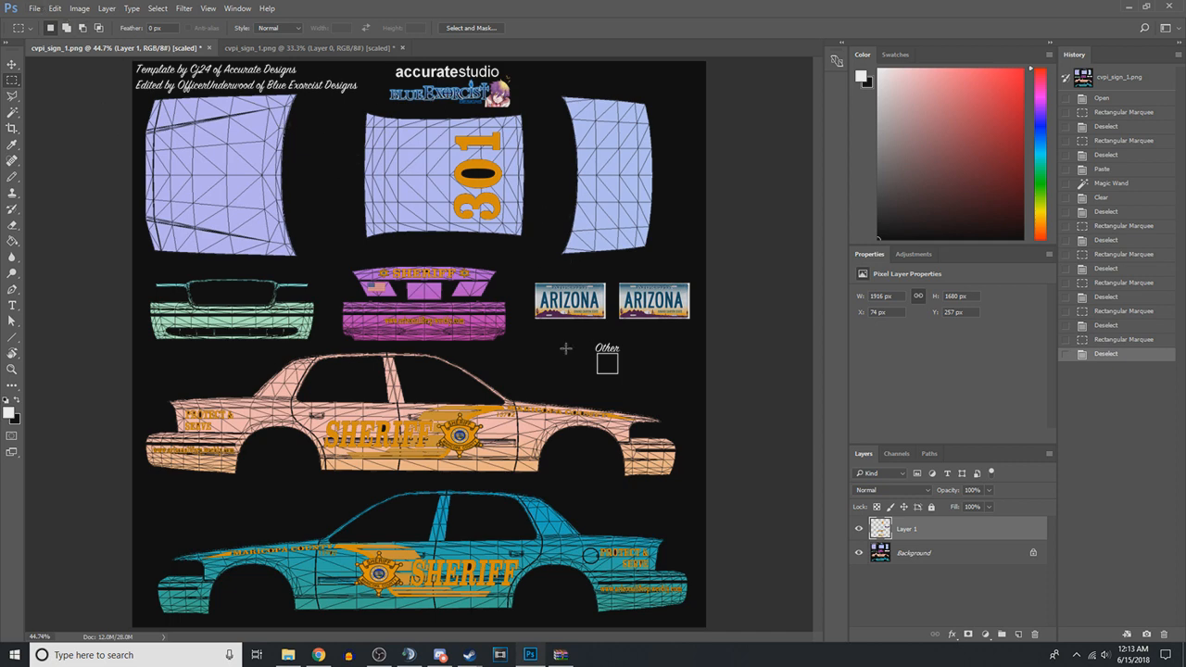
Toggle the Background layer off and on to view the Layer 1 decals without the template.
{"action": "left_click", "coordinate": [858, 553]}
{"action": "left_click", "coordinate": [852, 561]}
{"action": "left_click", "coordinate": [858, 553]}
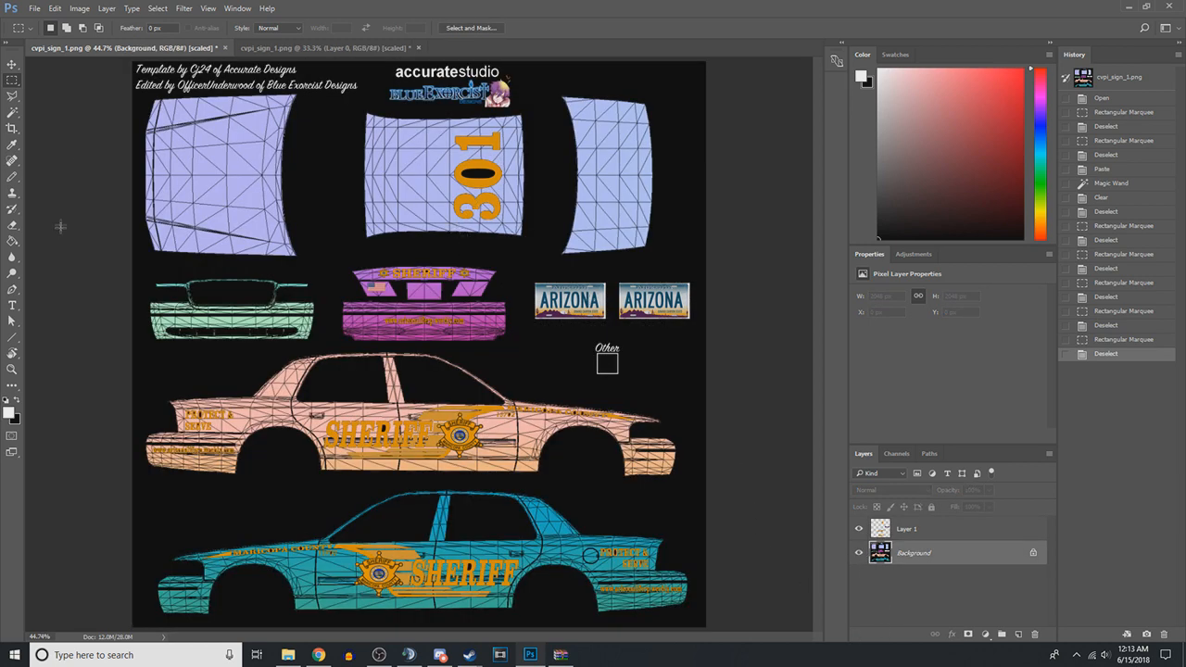
Add an empty layer beneath the decals on Layer 1 and delete the Background template layer, with black as the foreground color.
{"action": "left_click", "coordinate": [12, 241]}
{"action": "left_click", "coordinate": [17, 400]}
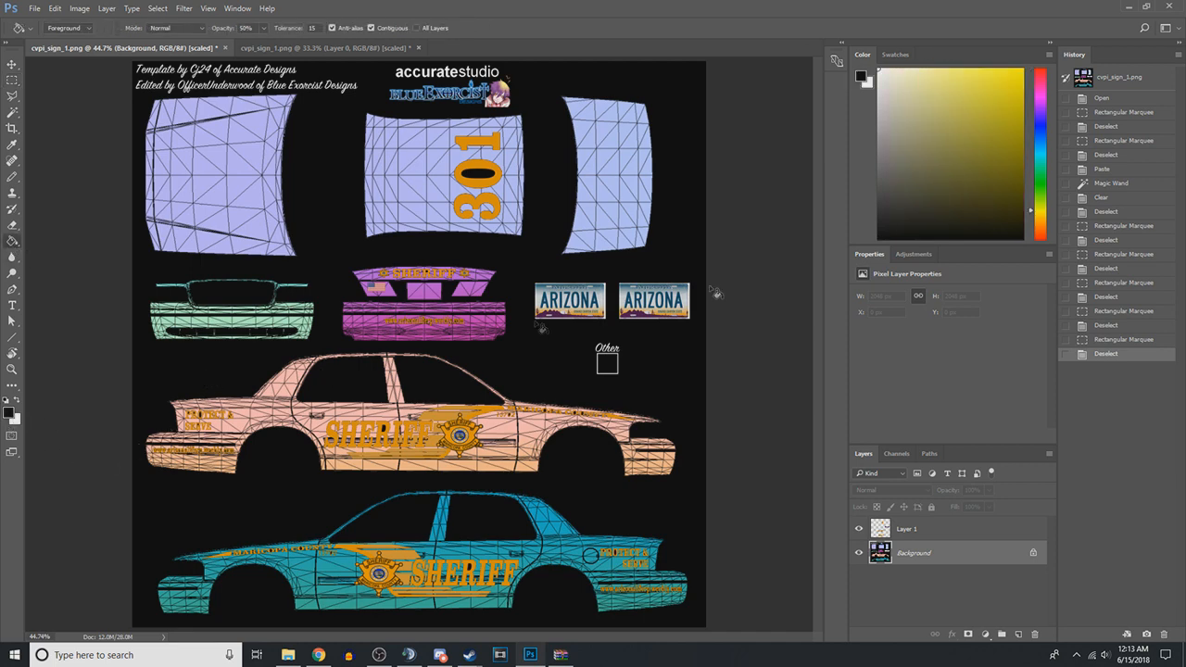
{"action": "left_click", "coordinate": [1018, 634]}
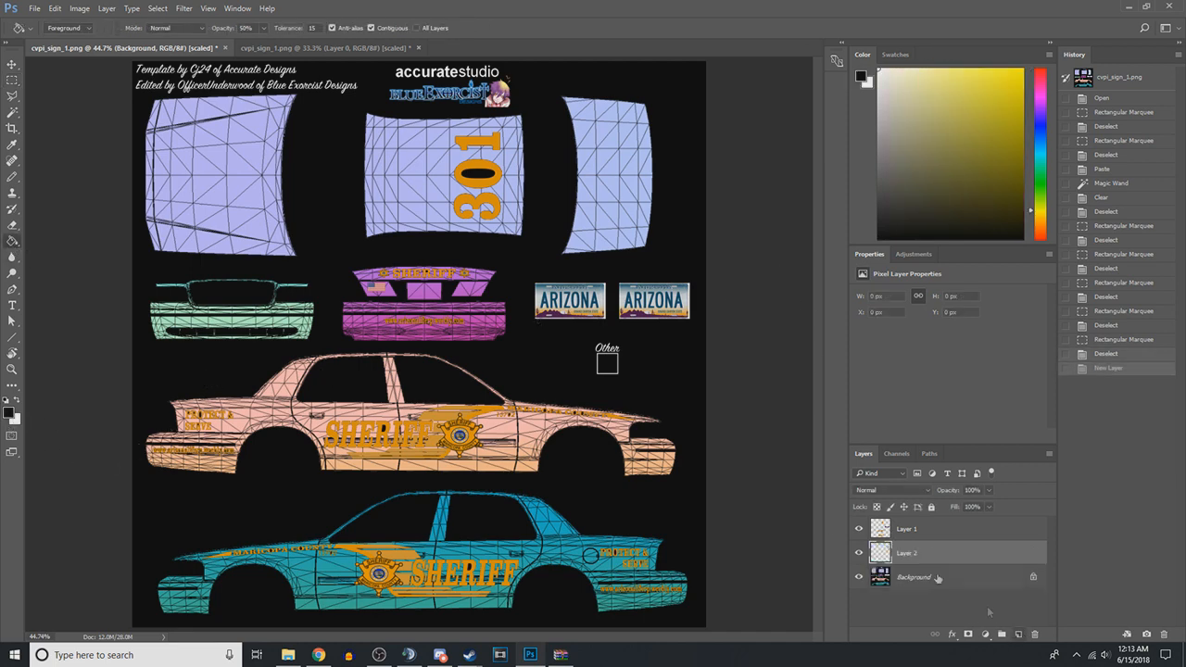
{"action": "left_click", "coordinate": [1000, 584]}
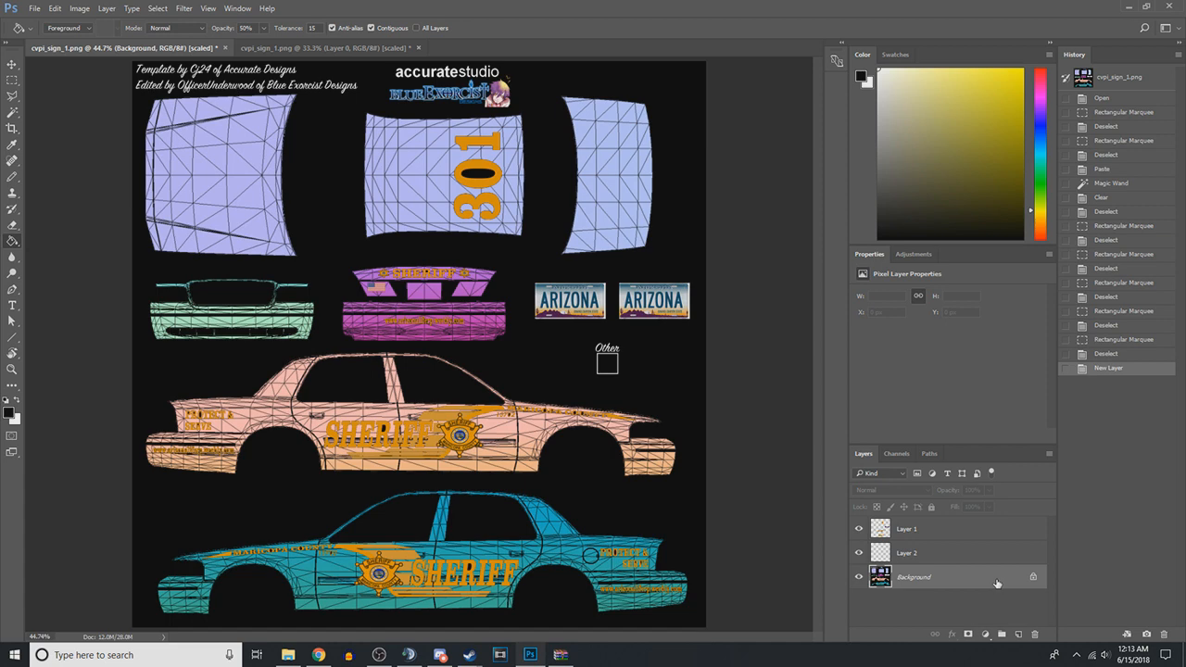
{"action": "key", "text": "Delete"}
Fill Layer 2 with solid black using the Paint Bucket at 100% opacity.
{"action": "left_click", "coordinate": [637, 389]}
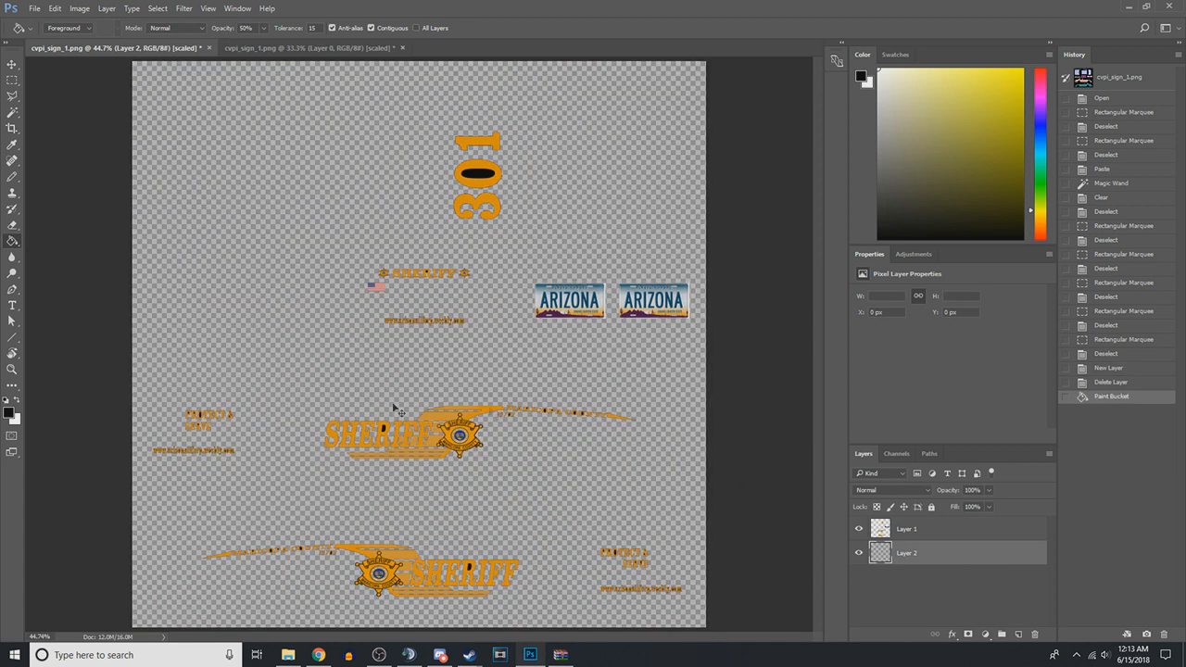
{"action": "key", "text": "ctrl+z"}
{"action": "left_click", "coordinate": [264, 28]}
{"action": "left_click_drag", "start_coordinate": [264, 42], "coordinate": [356, 62]}
{"action": "left_click", "coordinate": [241, 182]}
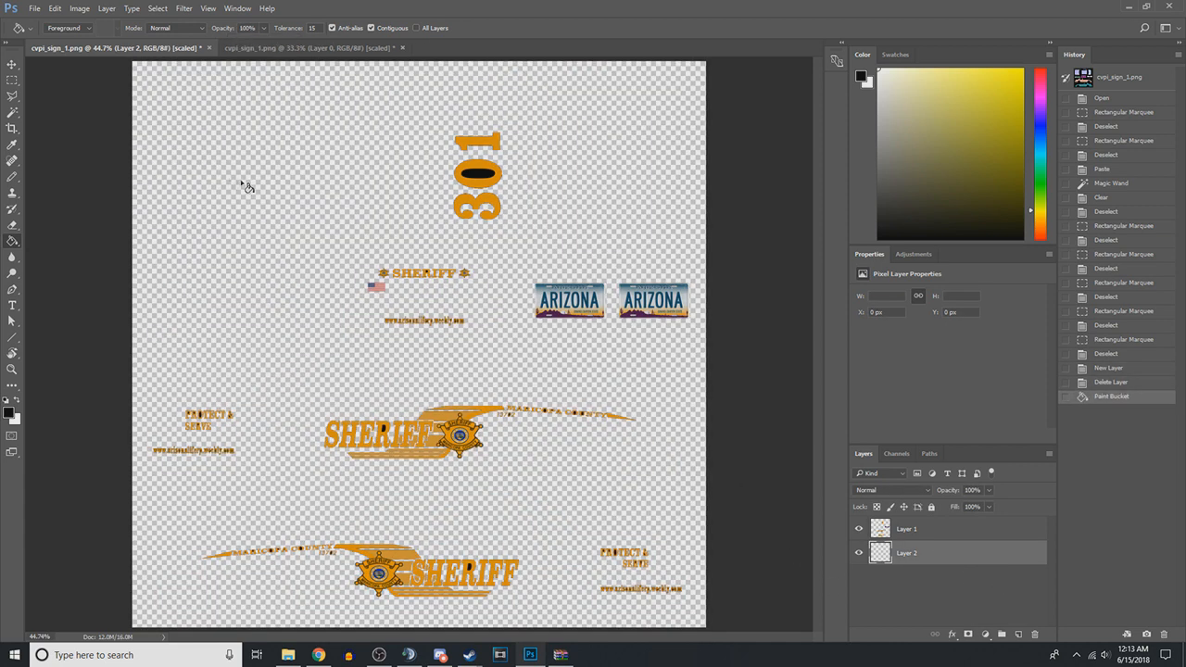
Merge the decal layer, Layer 1, with the black Layer 2.
{"action": "scroll", "coordinate": [734, 427], "scroll_direction": "down", "scroll_amount": 3}
{"action": "left_click", "coordinate": [906, 531], "text": "shift"}
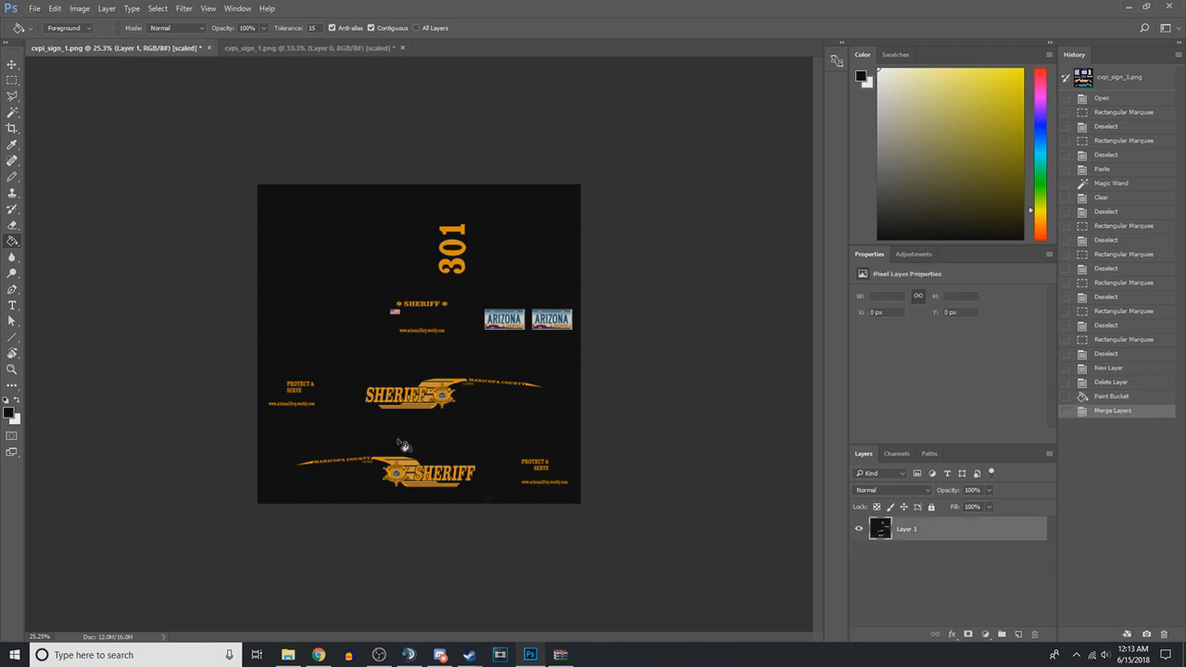
{"action": "key", "text": "ctrl+e"}
{"action": "scroll", "coordinate": [417, 380], "scroll_direction": "up", "scroll_amount": 2}
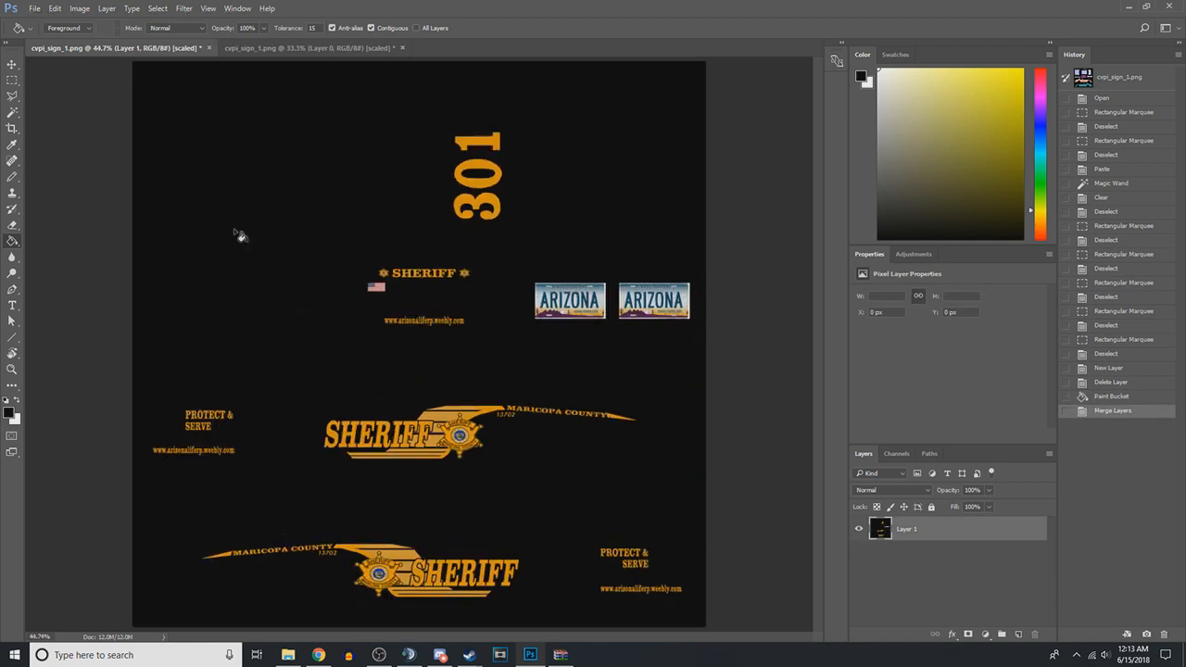
Set up saving the livery as a PNG copy in the MCSO folder inside Grand Theft Auto V's temp folder.
{"action": "left_click", "coordinate": [34, 9]}
{"action": "left_click", "coordinate": [57, 150]}
{"action": "left_click", "coordinate": [267, 386]}
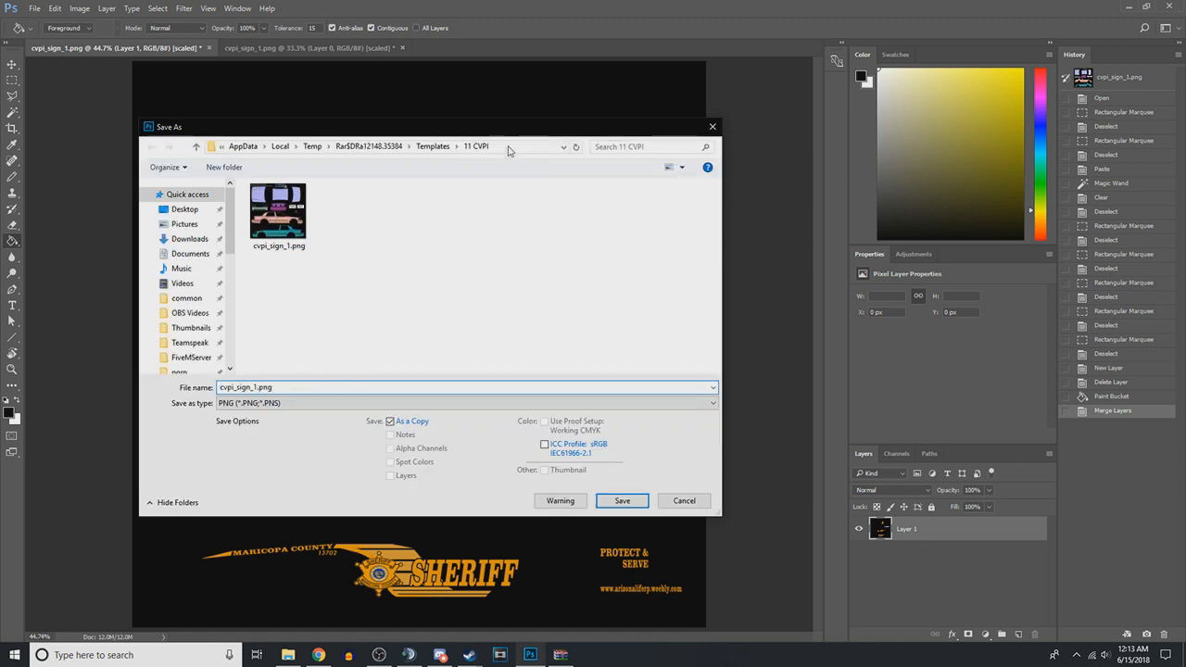
{"action": "left_click", "coordinate": [434, 147]}
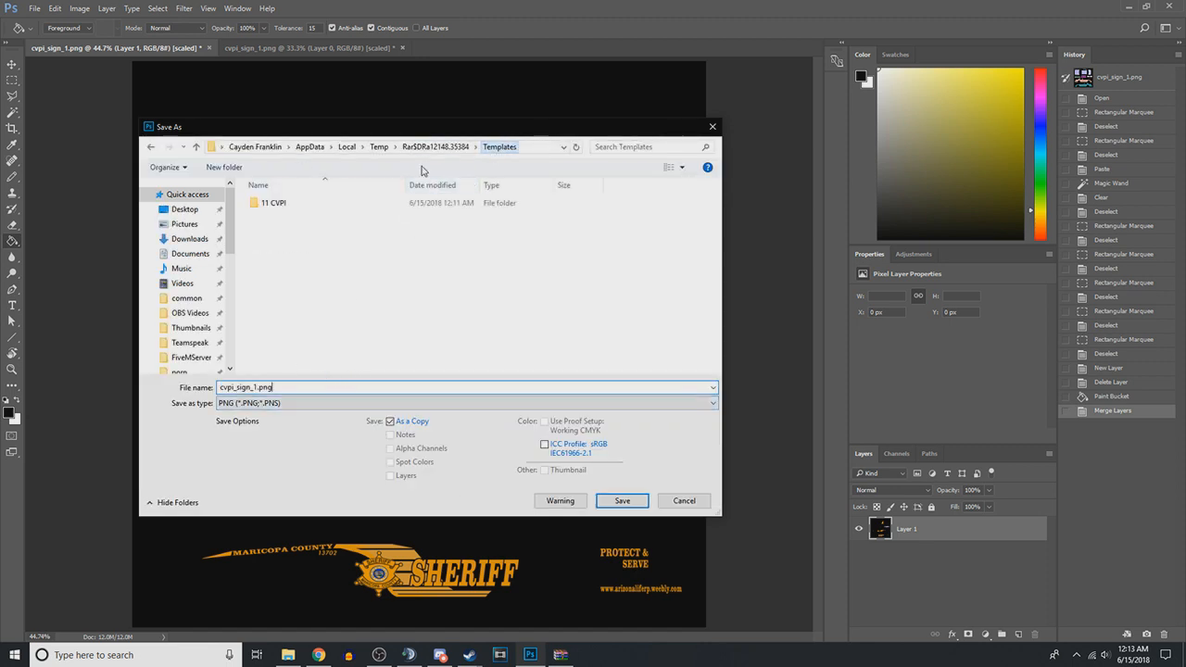
{"action": "left_click", "coordinate": [435, 148]}
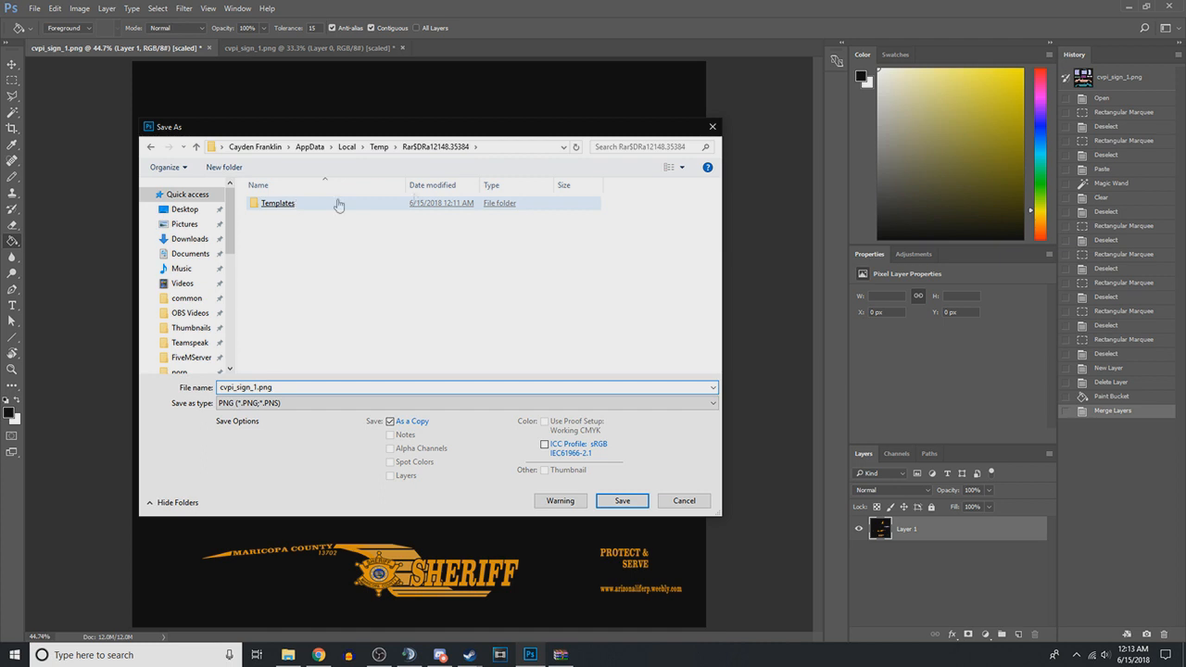
{"action": "left_click", "coordinate": [186, 303]}
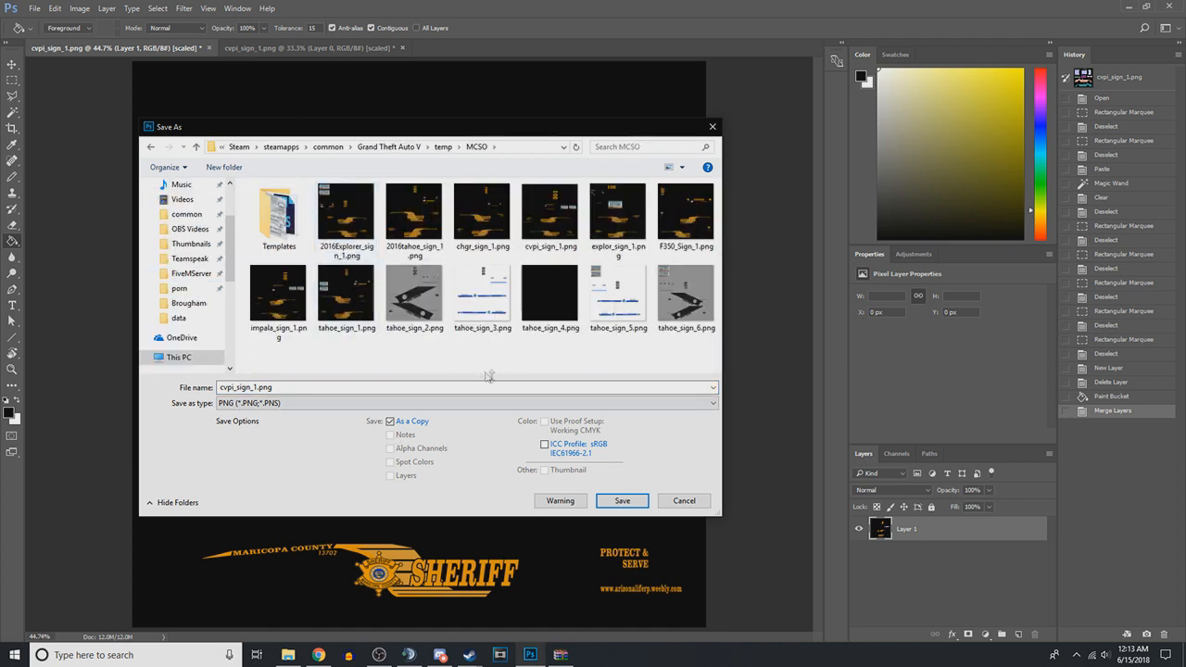
{"action": "double_click", "coordinate": [360, 386]}
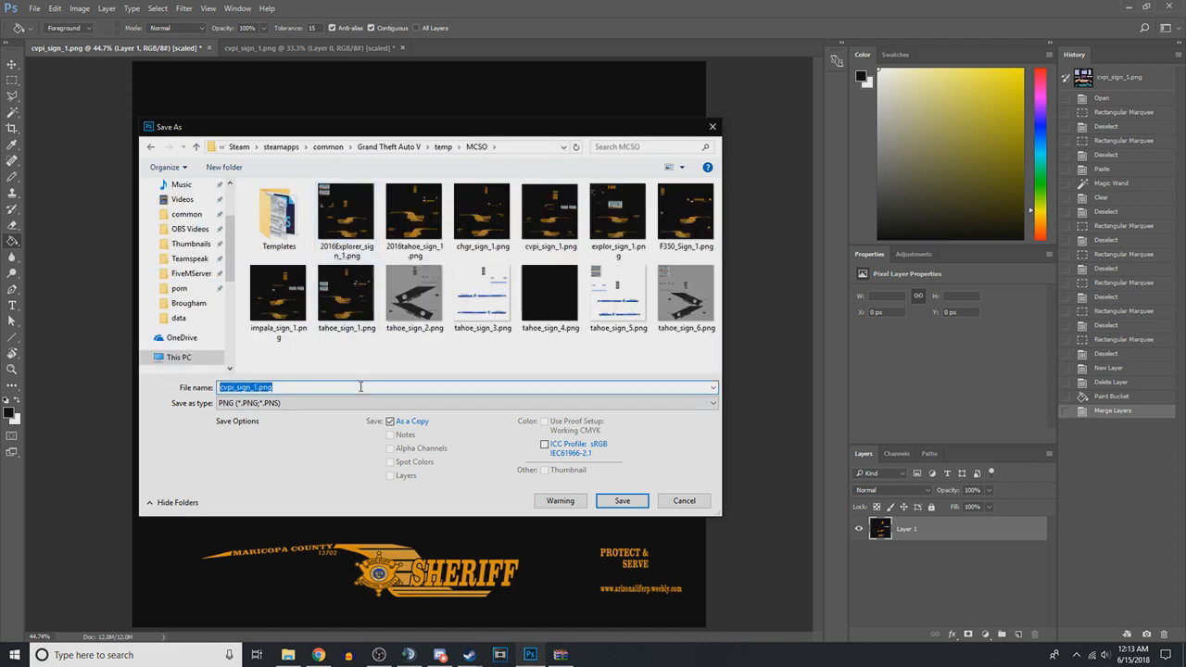
{"action": "left_click", "coordinate": [360, 387]}
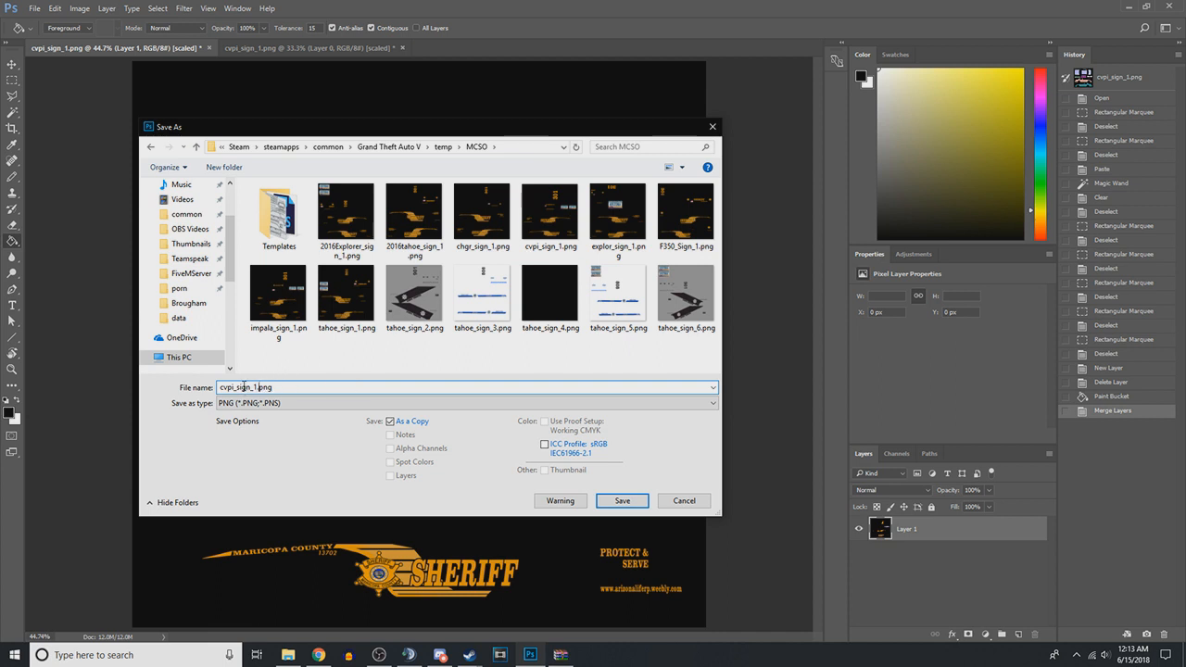
Launch OpenIV and load Grand Theft Auto V for Windows.
{"action": "left_click", "coordinate": [153, 655]}
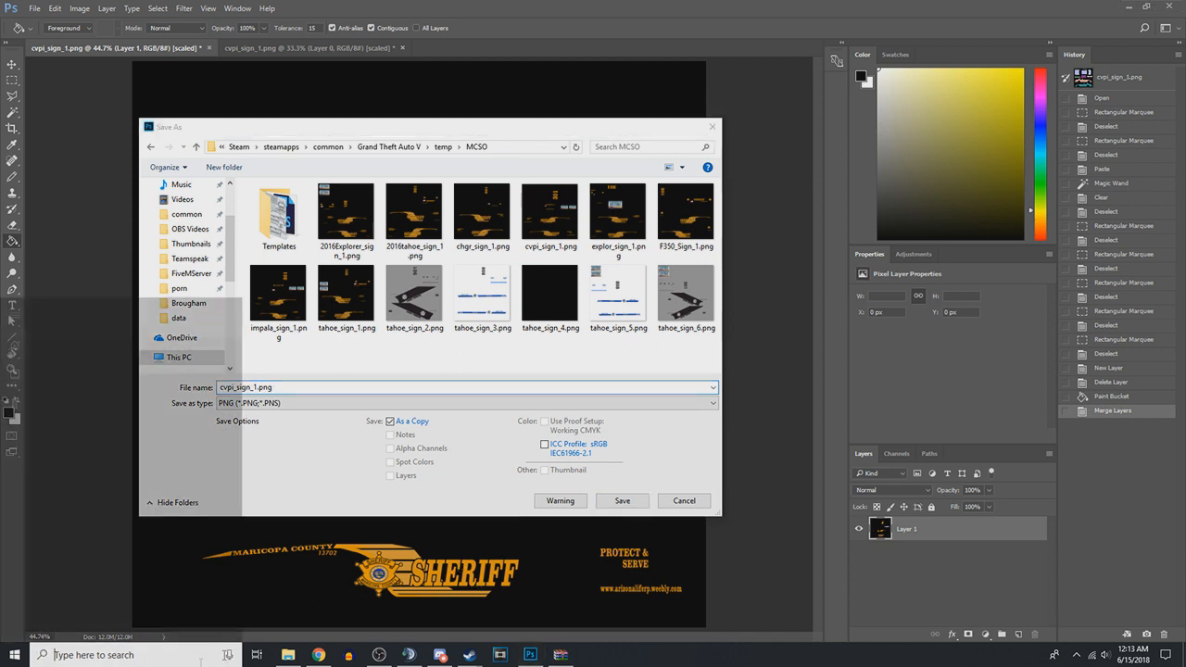
{"action": "type", "text": "open"}
{"action": "key", "text": "Return"}
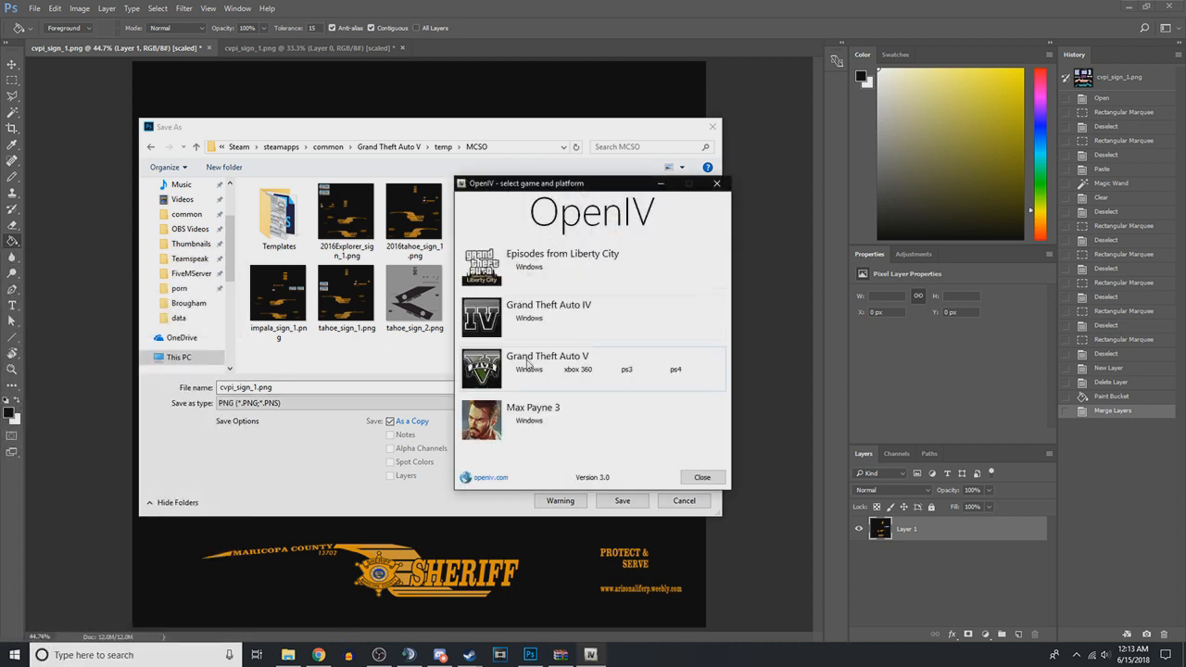
{"action": "left_click", "coordinate": [528, 368]}
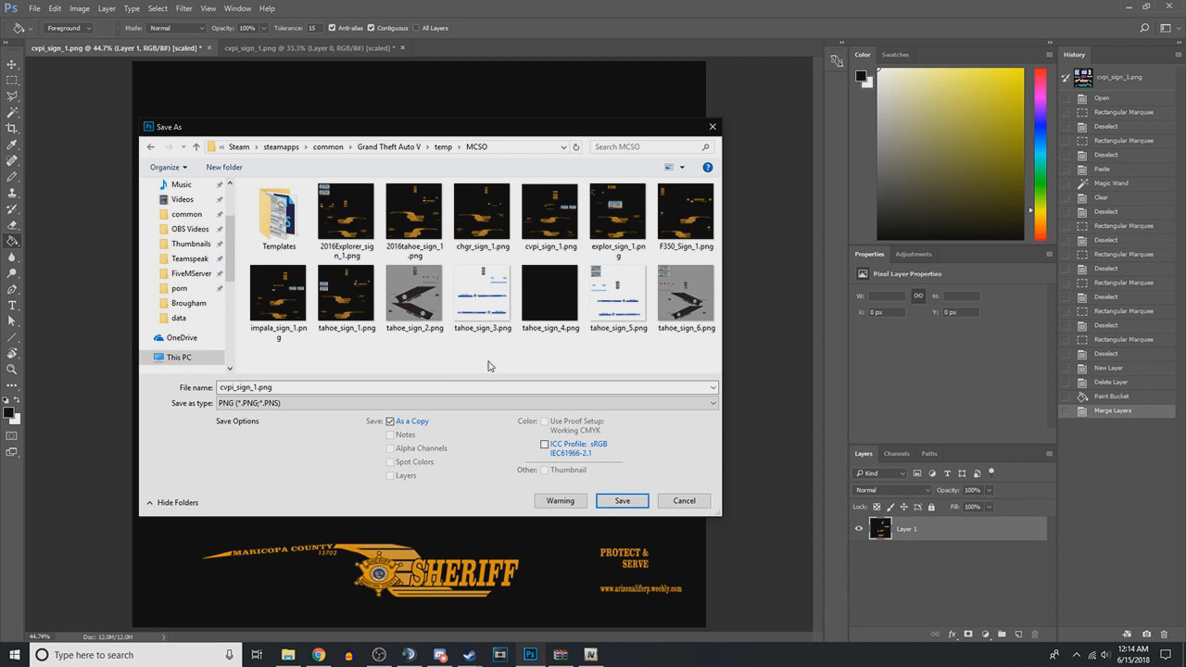
{"action": "left_click", "coordinate": [483, 299]}
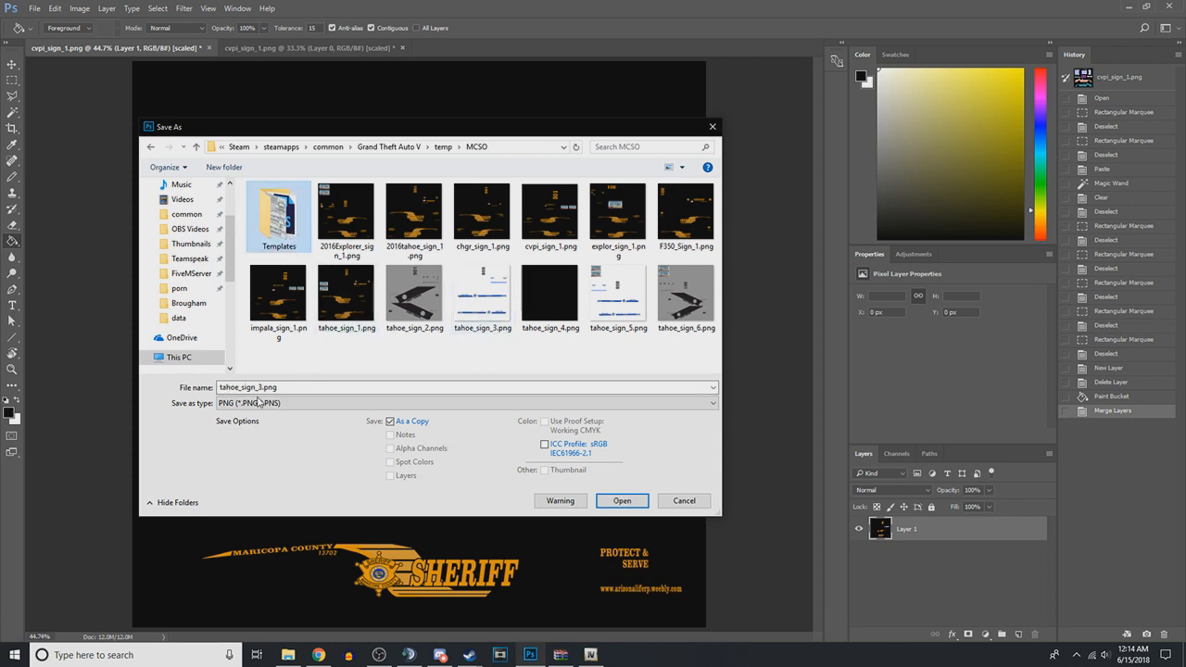
{"action": "left_click", "coordinate": [352, 357]}
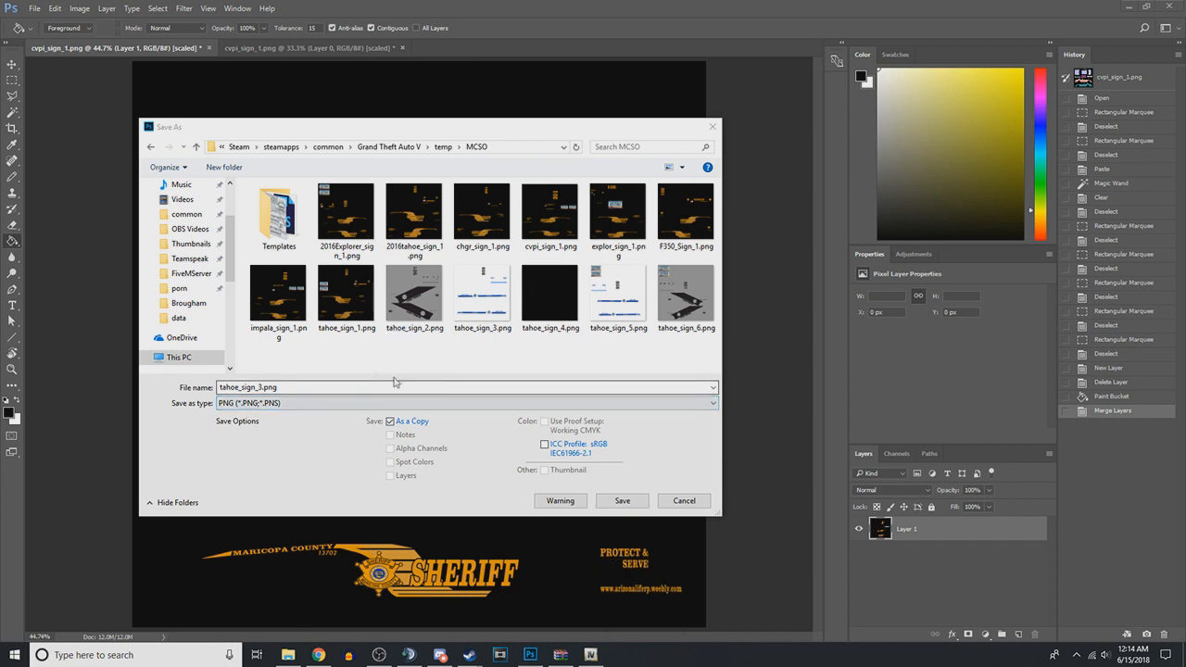
Switch to OpenIV and open the police7.ytd texture dictionary from the temp folder.
{"action": "mouse_move", "coordinate": [596, 657]}
{"action": "left_click_drag", "start_coordinate": [547, 183], "coordinate": [607, 169]}
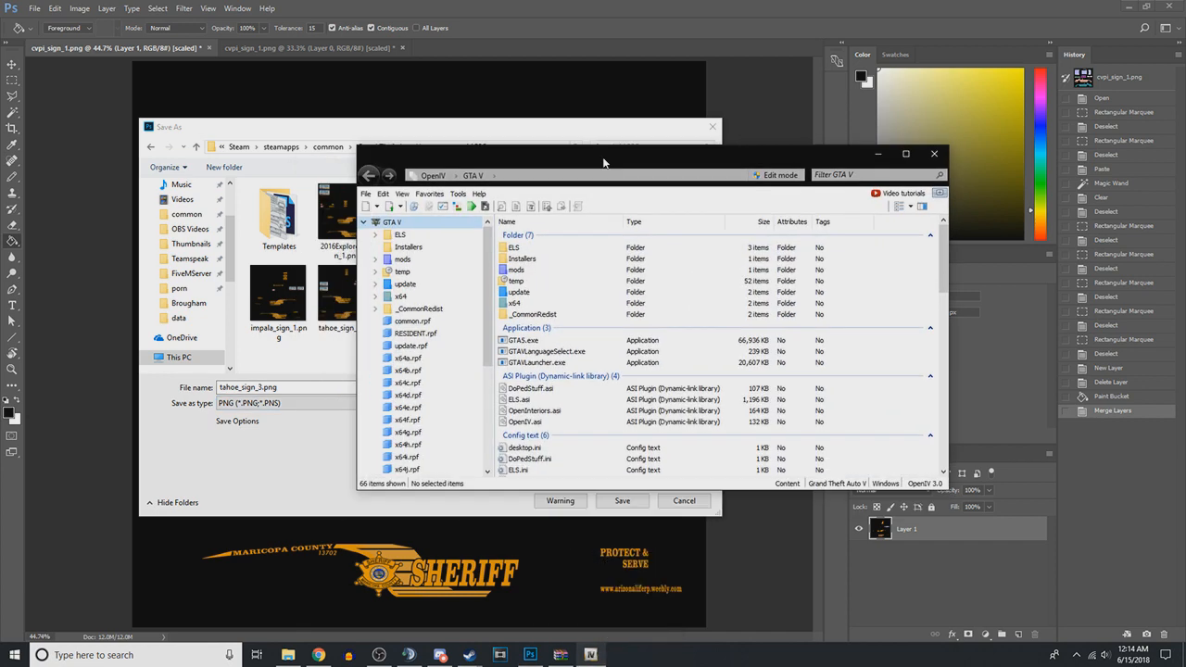
{"action": "double_click", "coordinate": [542, 280]}
{"action": "scroll", "coordinate": [607, 355], "scroll_direction": "down", "scroll_amount": 10}
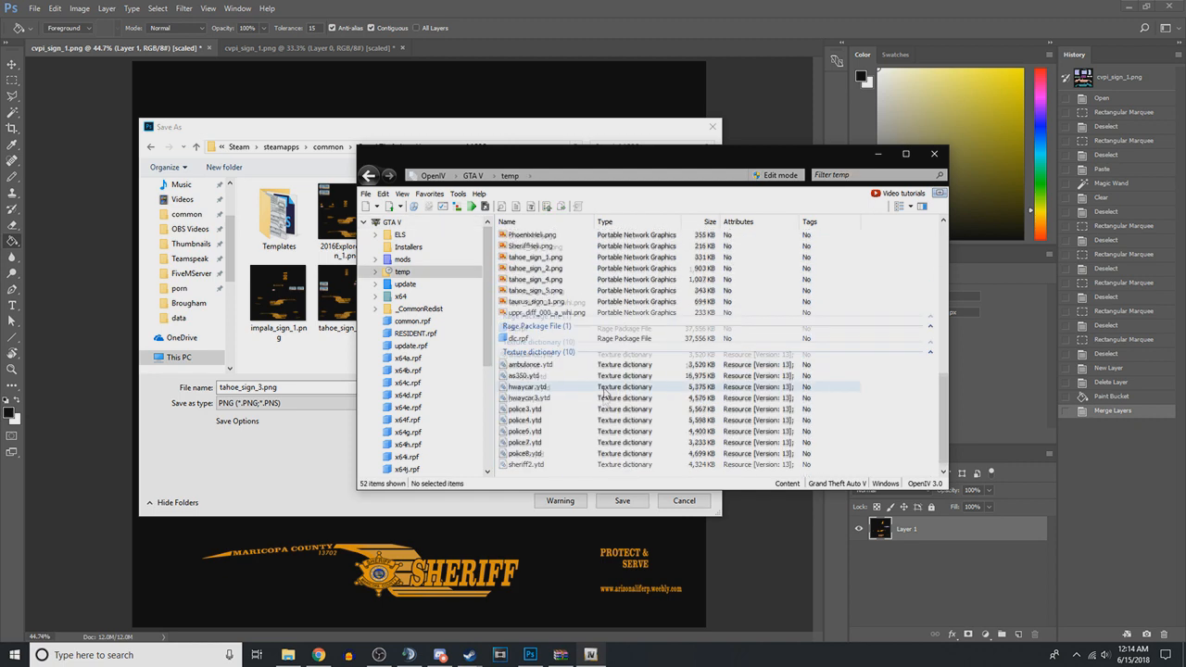
{"action": "left_click", "coordinate": [545, 411]}
{"action": "left_click", "coordinate": [544, 432]}
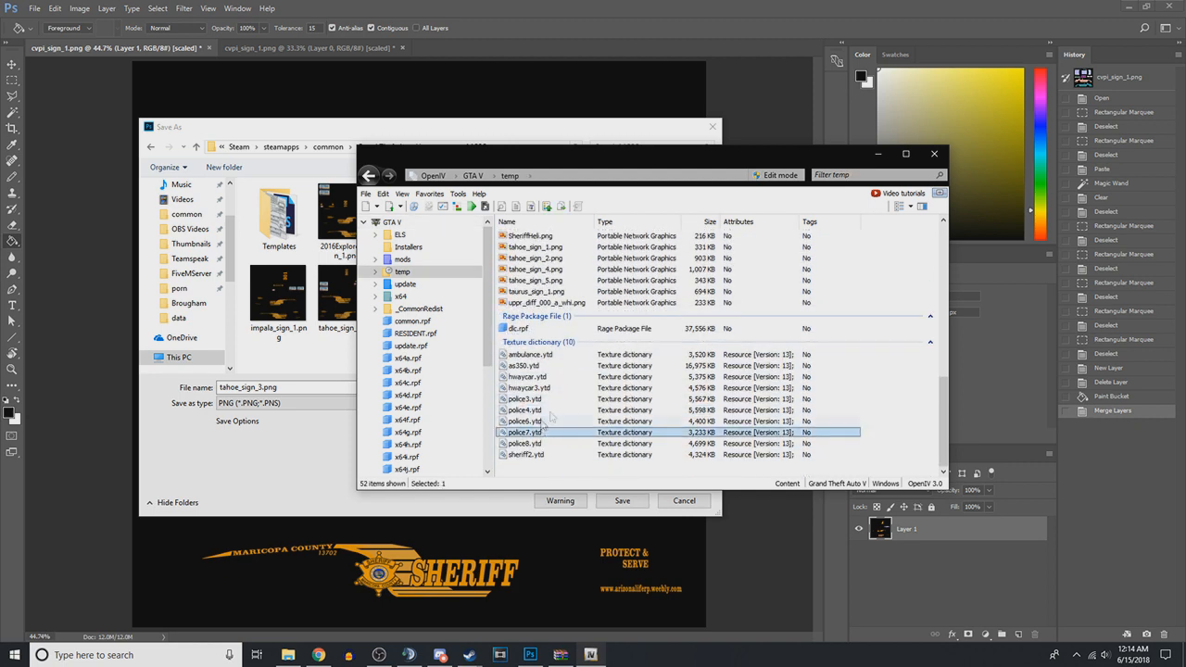
{"action": "left_click", "coordinate": [280, 408]}
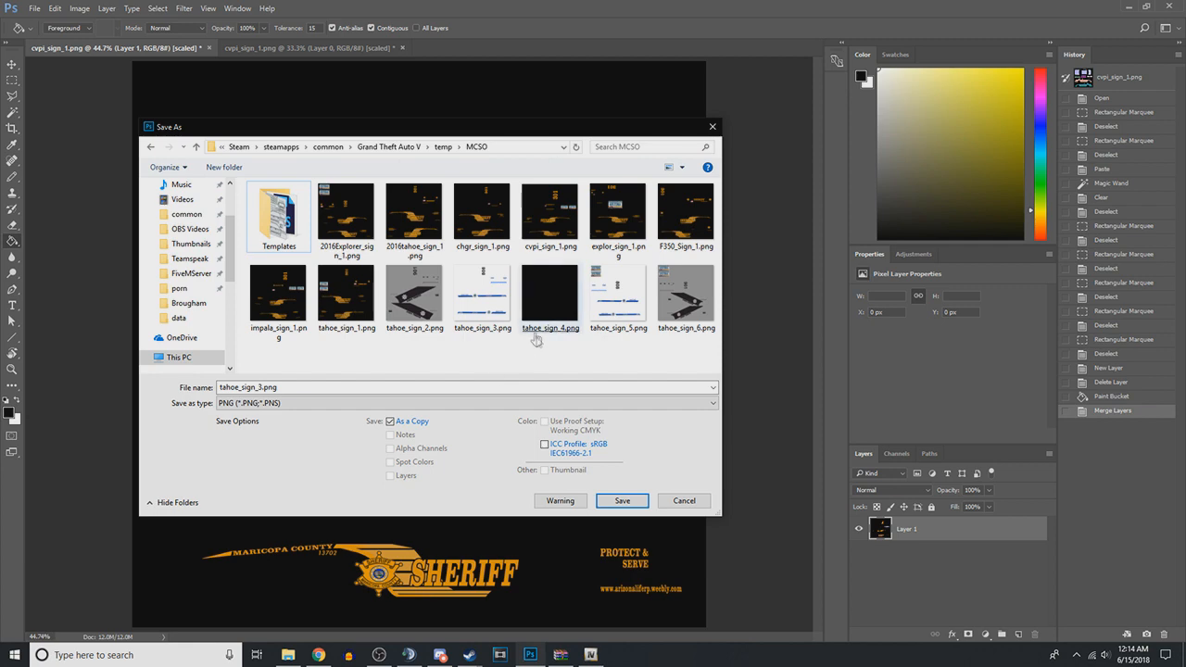
{"action": "left_click", "coordinate": [590, 654]}
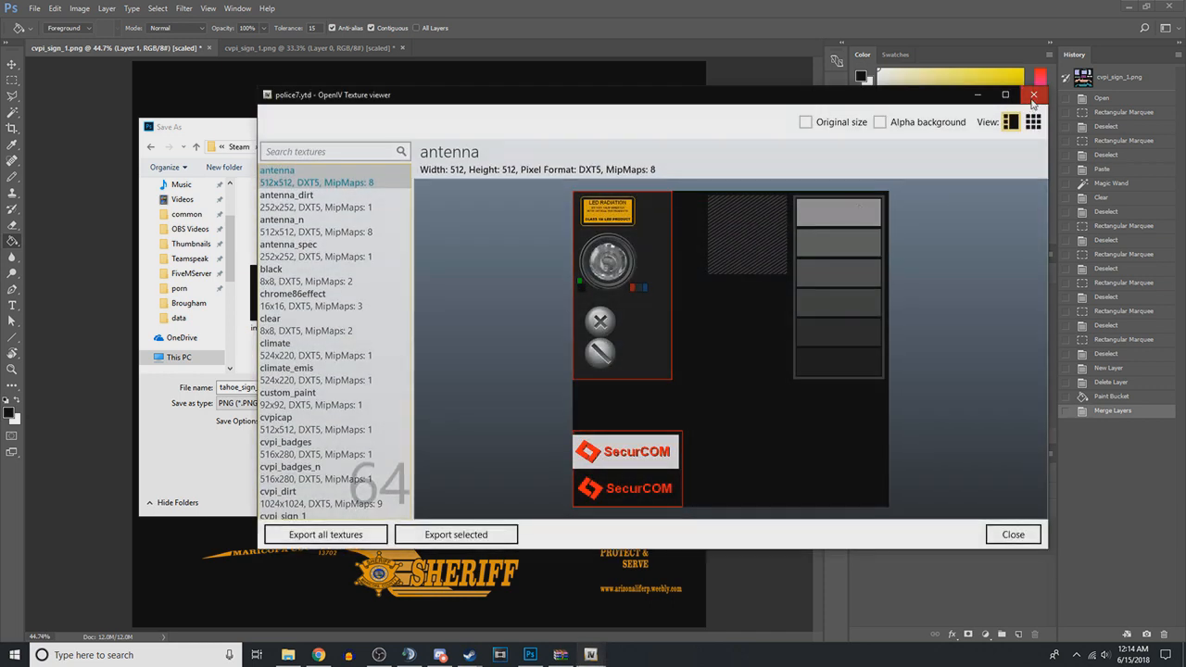
Close the texture viewer, enable edit mode and reopen police7.ytd in the texture editor.
{"action": "left_click", "coordinate": [1035, 97]}
{"action": "left_click", "coordinate": [762, 179]}
{"action": "left_click", "coordinate": [623, 372]}
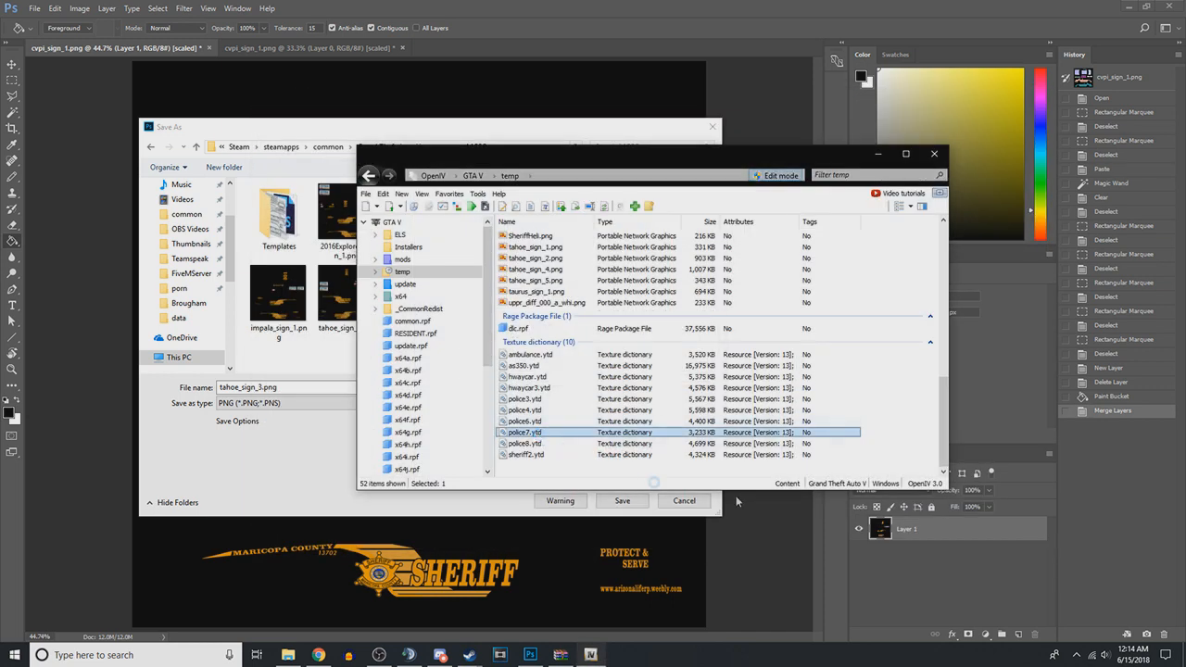
{"action": "double_click", "coordinate": [506, 433]}
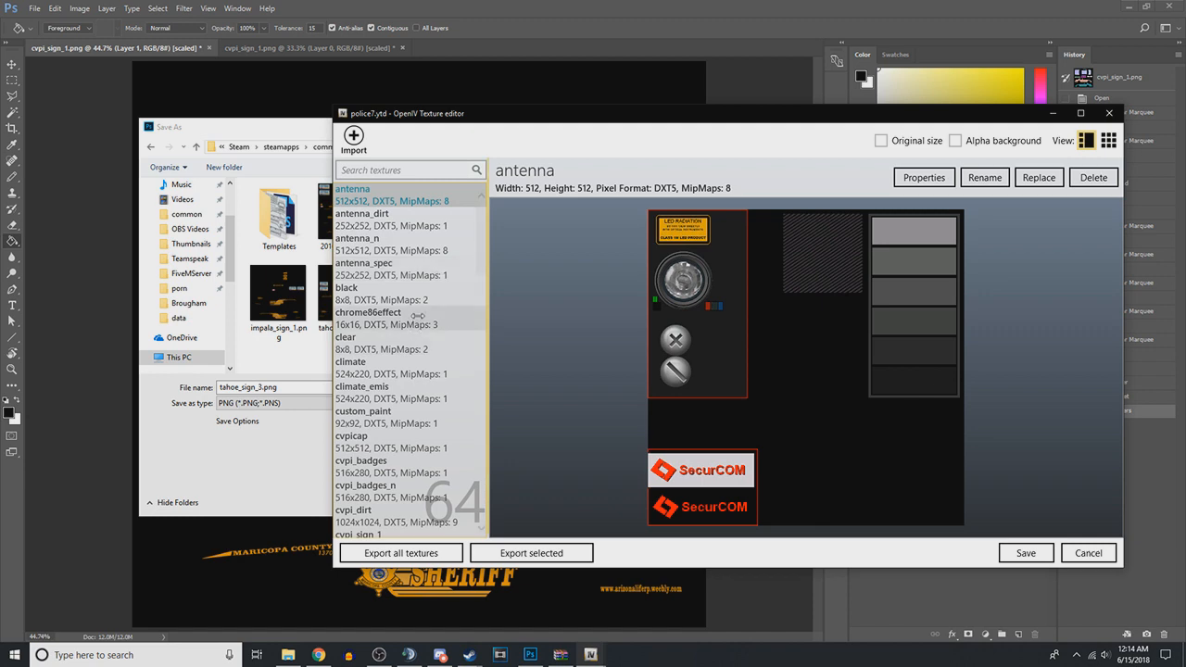
{"action": "left_click", "coordinate": [311, 373]}
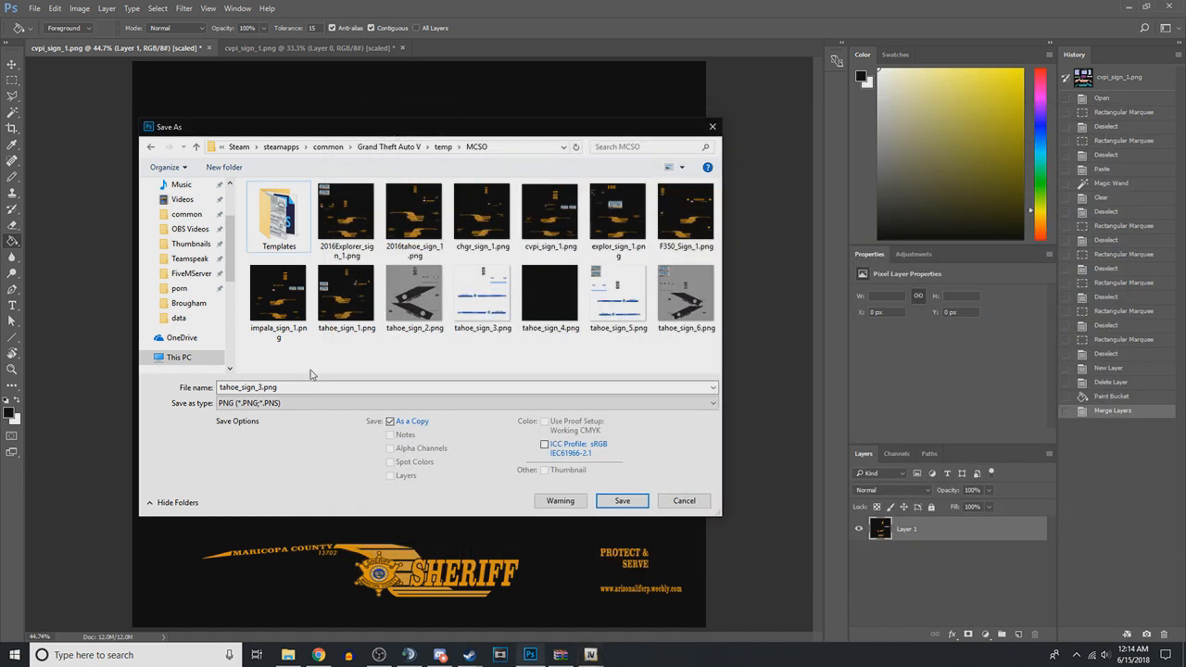
{"action": "mouse_move", "coordinate": [589, 649]}
{"action": "left_click", "coordinate": [677, 611]}
Examine the textures cvpi_sign_1 through cvpi_sign_4 in police7.ytd.
{"action": "scroll", "coordinate": [421, 306], "scroll_direction": "down", "scroll_amount": 10}
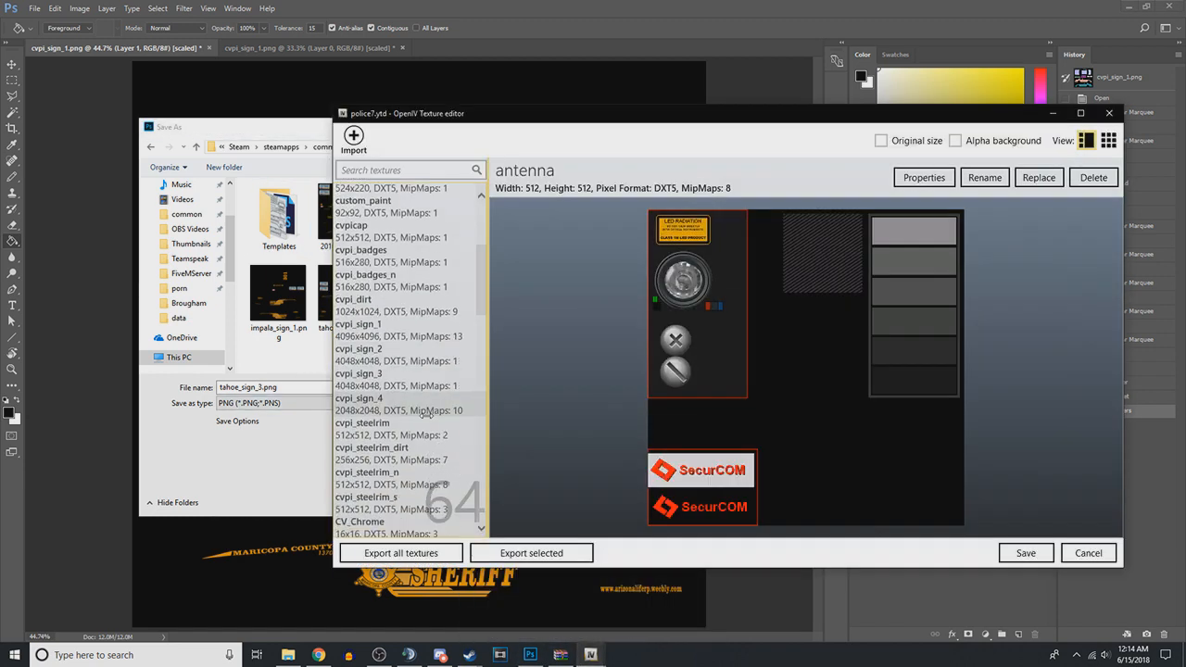
{"action": "scroll", "coordinate": [421, 306], "scroll_direction": "up", "scroll_amount": 2}
{"action": "left_click_drag", "start_coordinate": [389, 326], "coordinate": [385, 421]}
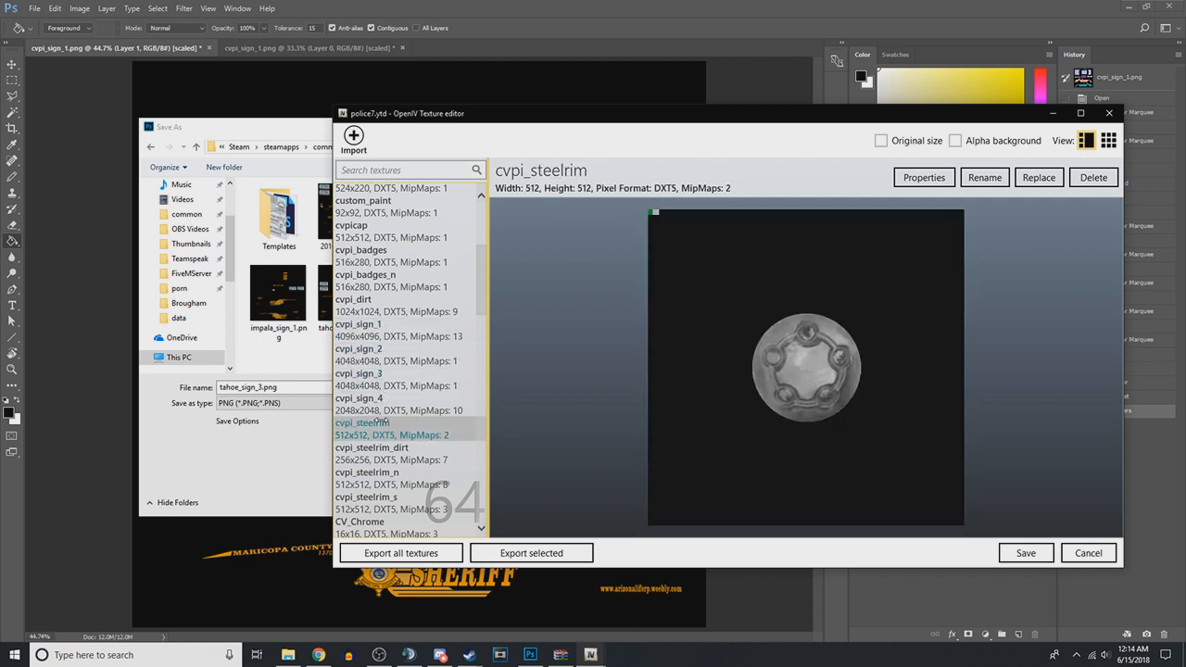
{"action": "left_click", "coordinate": [404, 404]}
{"action": "left_click", "coordinate": [394, 386]}
{"action": "left_click", "coordinate": [396, 360]}
{"action": "left_click", "coordinate": [394, 384]}
{"action": "left_click", "coordinate": [395, 406]}
{"action": "left_click", "coordinate": [400, 330]}
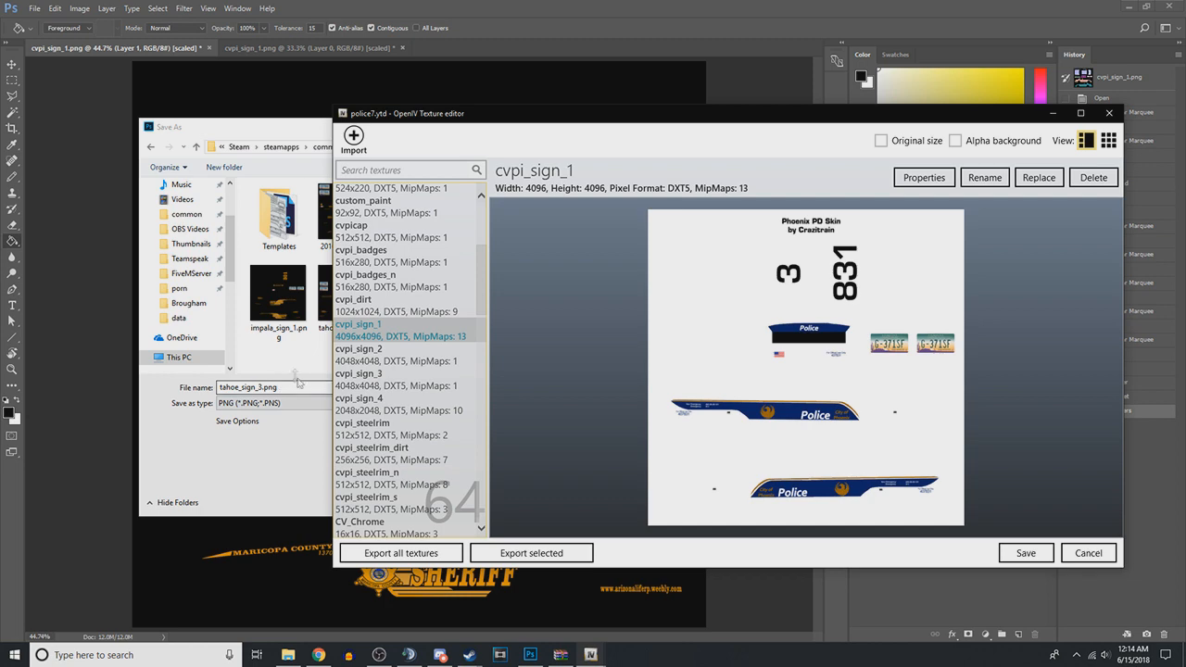
Return to Photoshop's save dialog and name the PNG cvpi_sign_5.png, reusing the name of the existing cvpi_sign_1.png.
{"action": "left_click", "coordinate": [299, 385]}
{"action": "left_click", "coordinate": [549, 215]}
{"action": "double_click", "coordinate": [247, 387]}
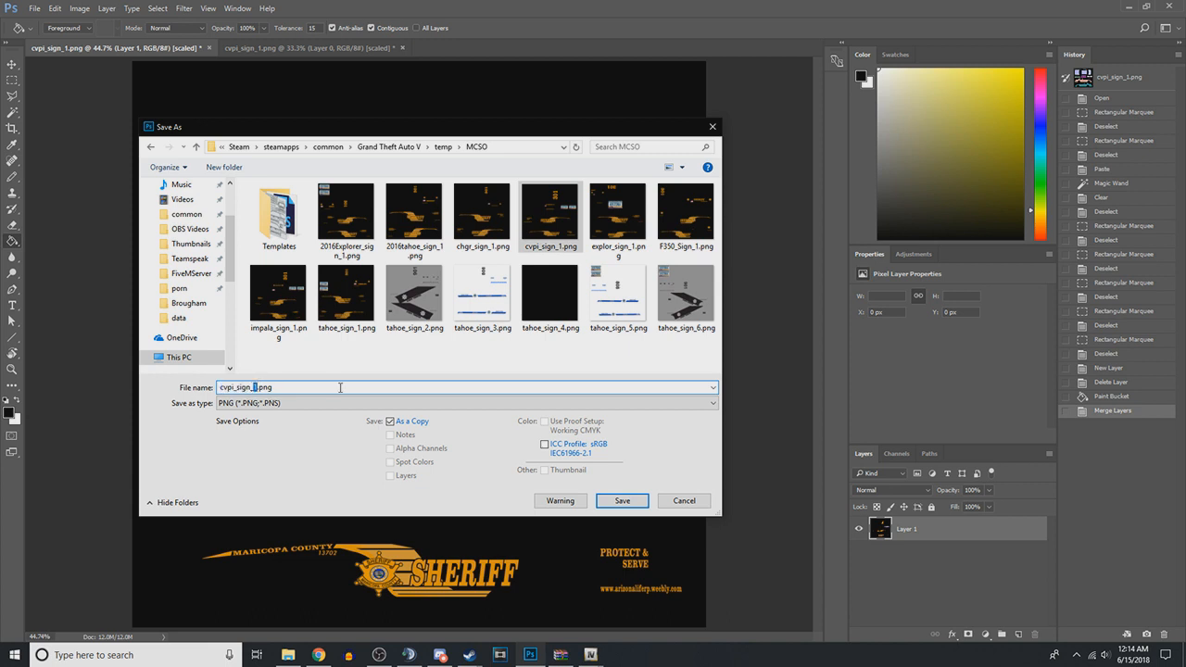
{"action": "type", "text": "2"}
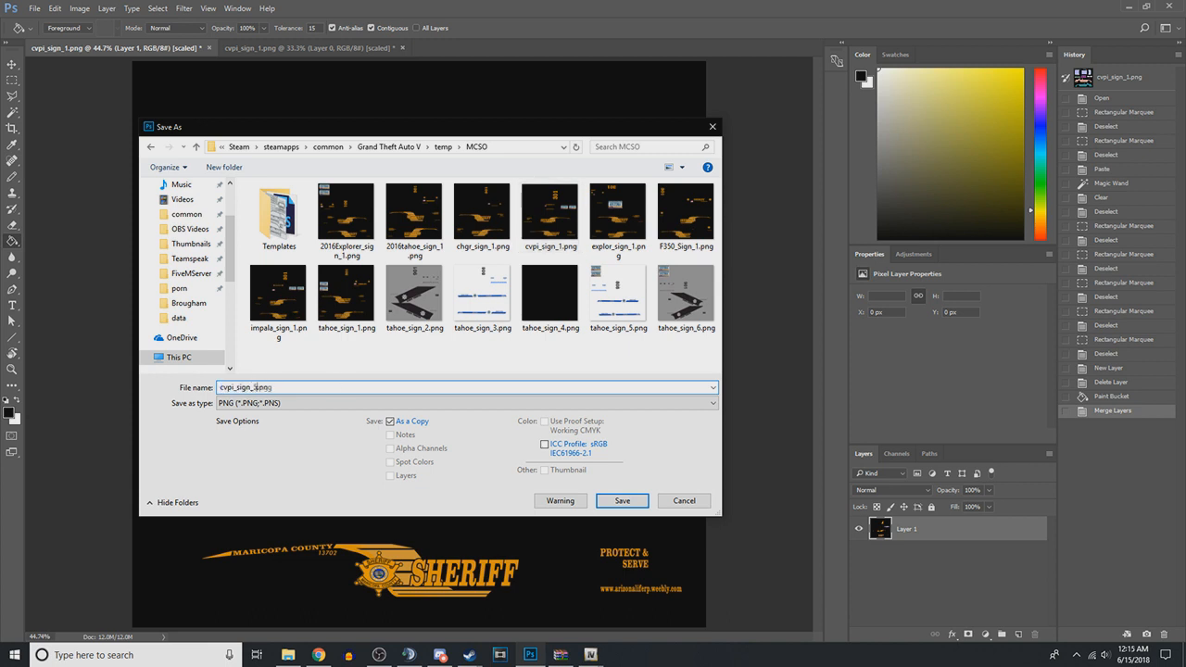
{"action": "left_click", "coordinate": [596, 649]}
{"action": "left_click", "coordinate": [635, 619]}
{"action": "left_click", "coordinate": [260, 363]}
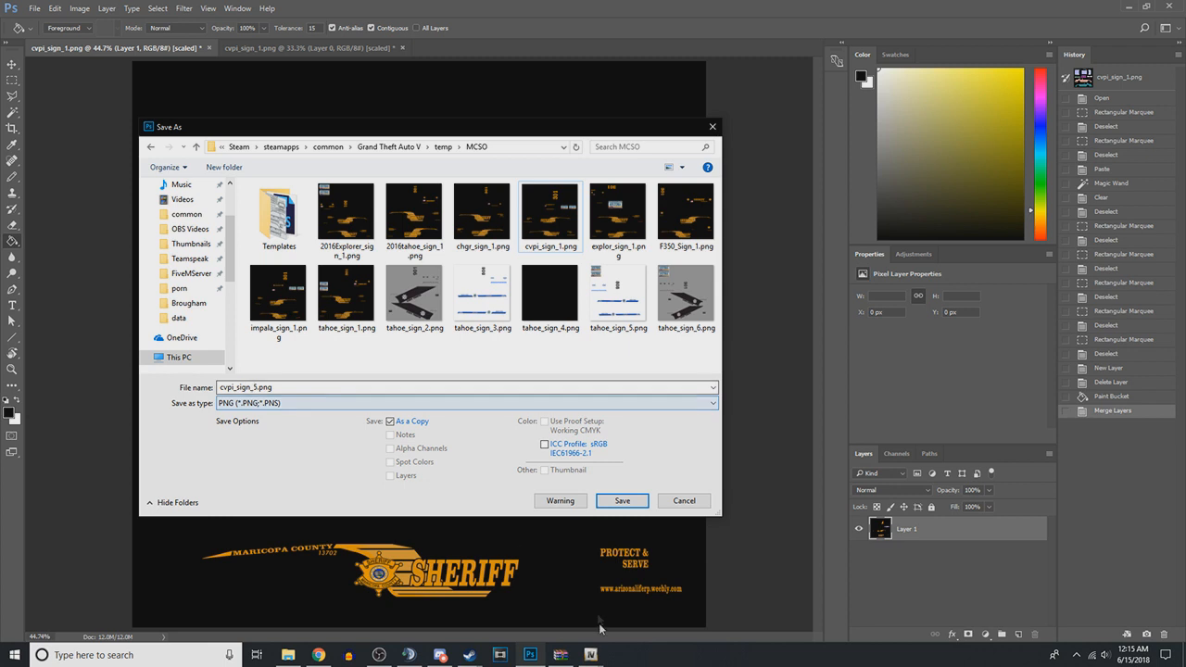
Compare the file name in the save dialog with the cvpi_sign_1 through cvpi_sign_4 textures in OpenIV's police7.ytd.
{"action": "left_click", "coordinate": [590, 654]}
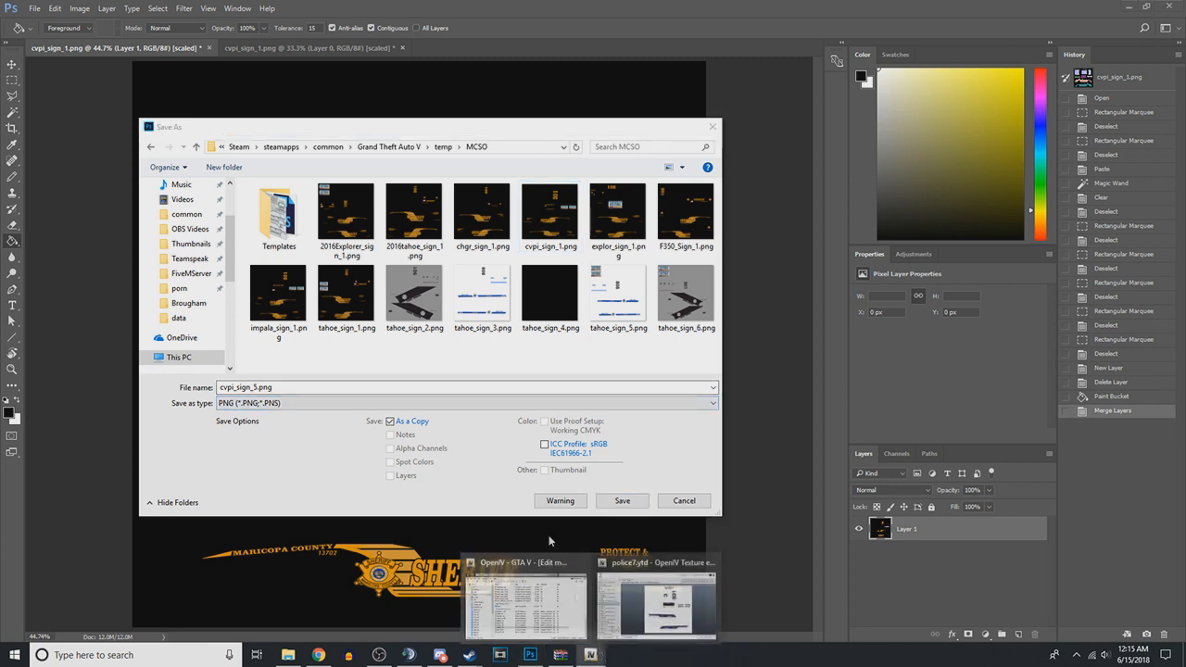
{"action": "left_click", "coordinate": [275, 388]}
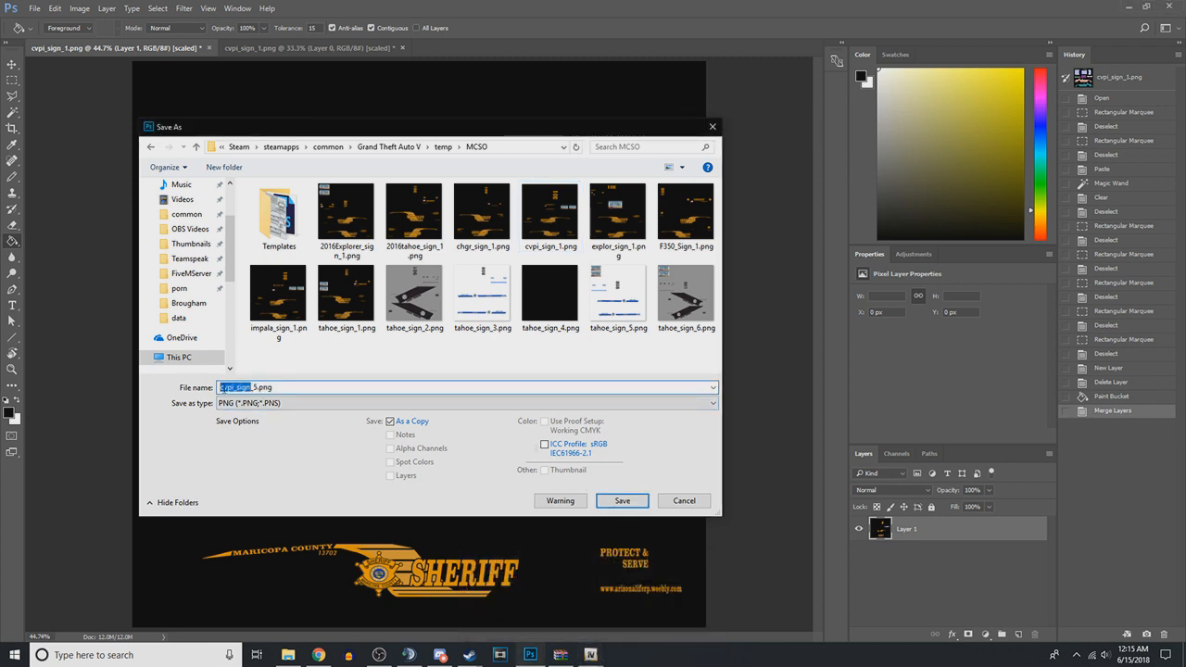
{"action": "mouse_move", "coordinate": [584, 642]}
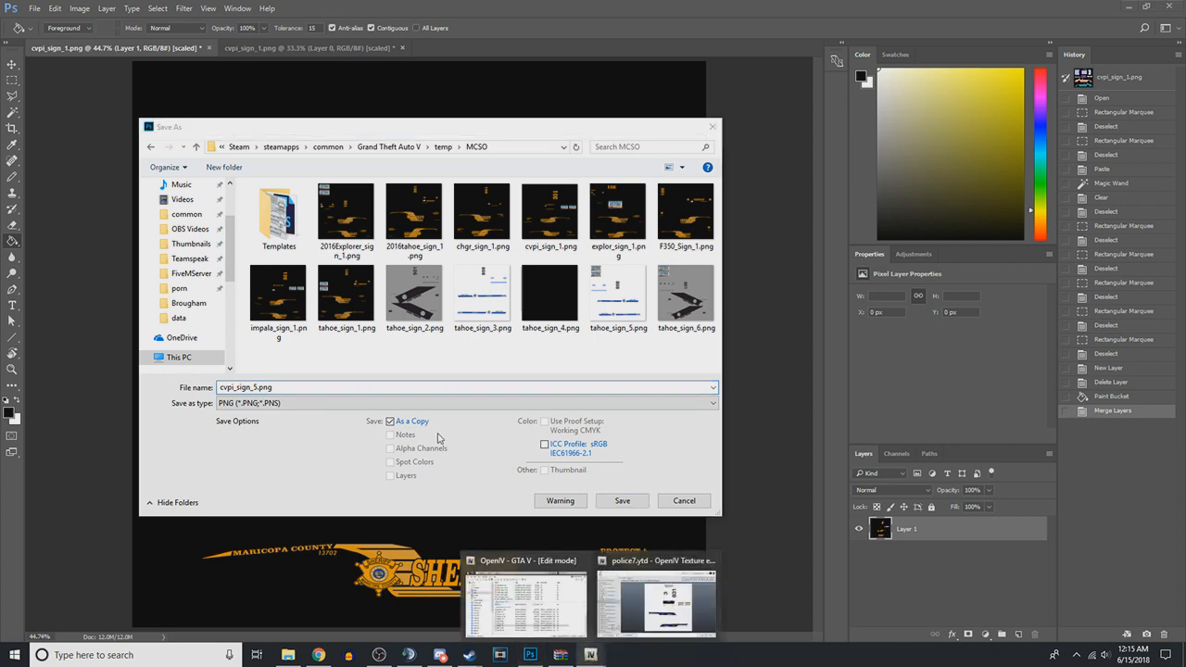
{"action": "left_click", "coordinate": [541, 597]}
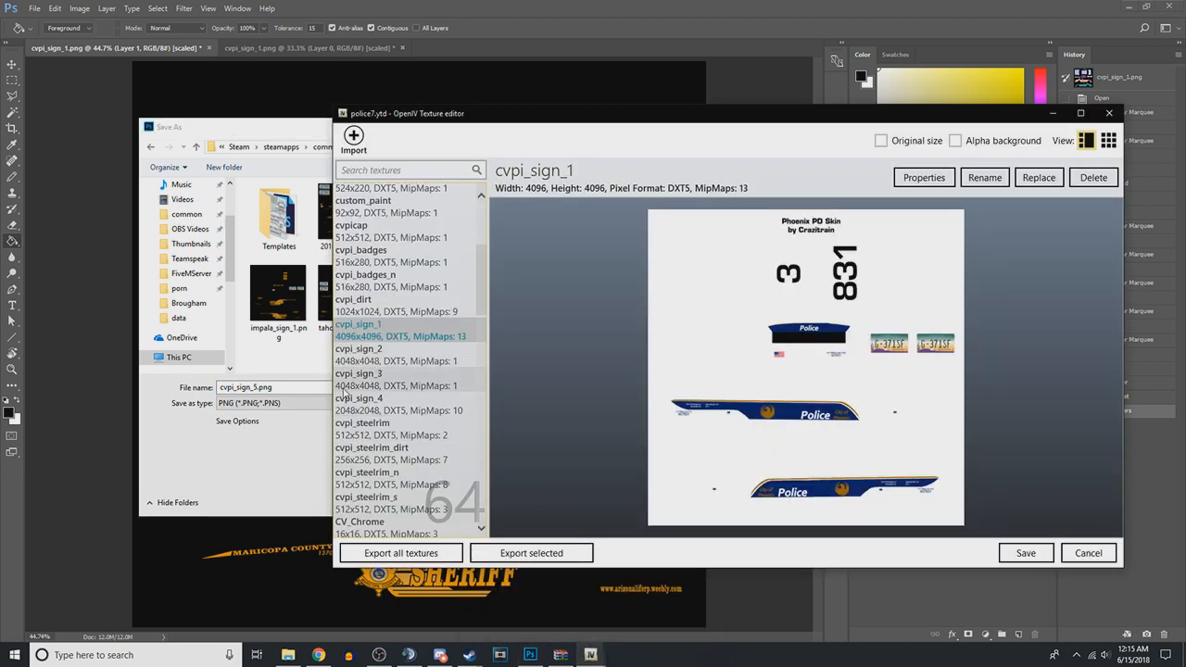
{"action": "key", "text": "Down"}
{"action": "key", "text": "Down"}
{"action": "key", "text": "Up"}
{"action": "key", "text": "Up"}
{"action": "key", "text": "Down"}
{"action": "key", "text": "Down"}
{"action": "key", "text": "Down"}
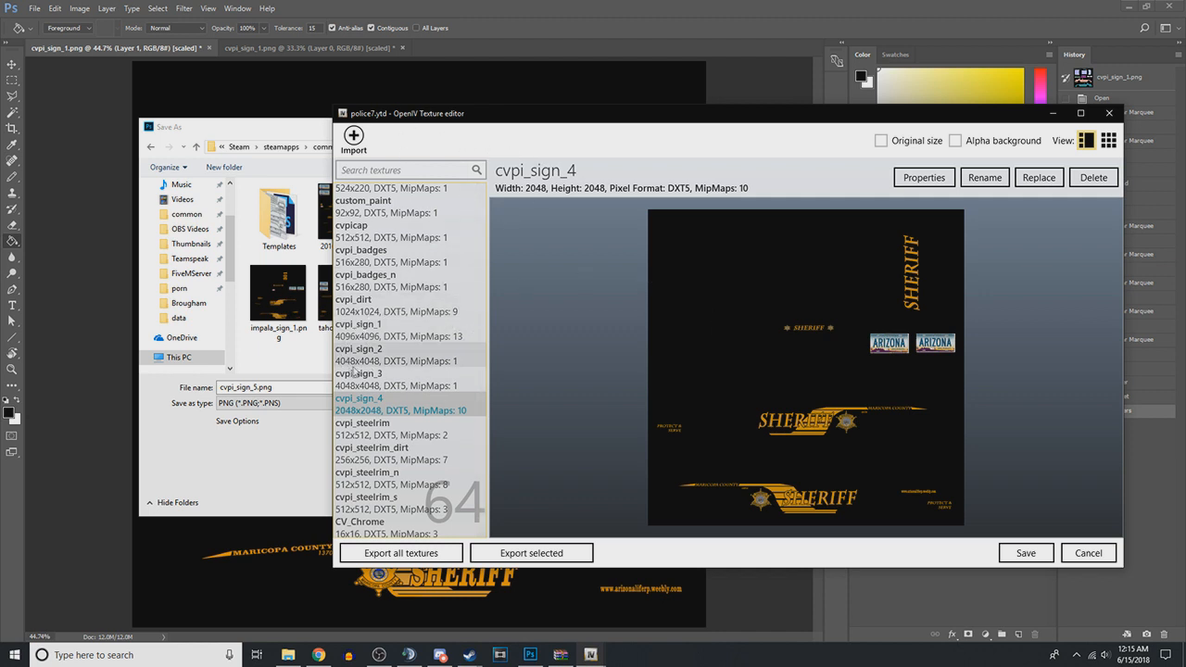
{"action": "left_click", "coordinate": [341, 331]}
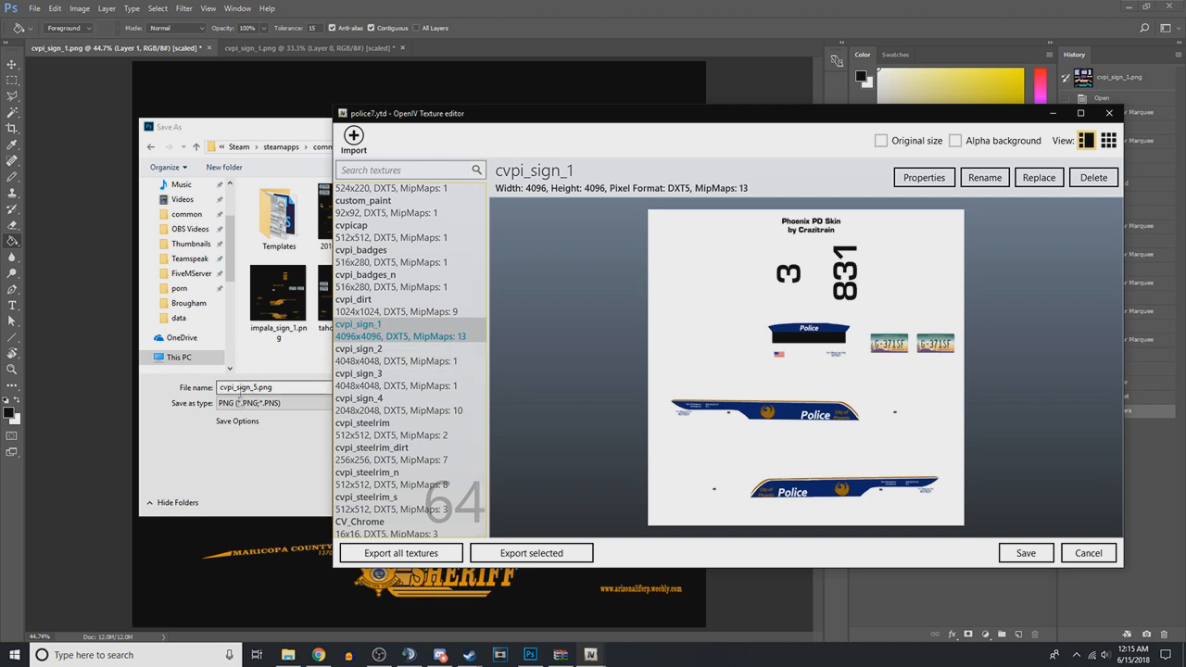
Return to Photoshop, save the livery as cvpi_sign_5.png in the MCSO folder and accept the PNG options.
{"action": "left_click", "coordinate": [282, 371]}
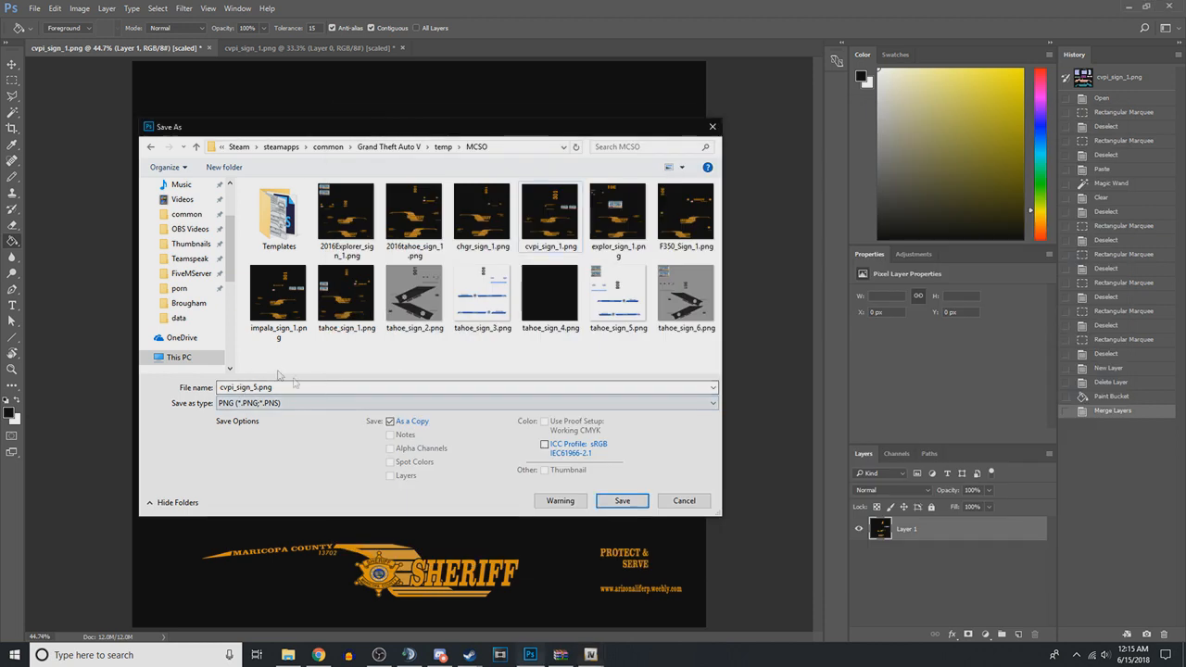
{"action": "left_click", "coordinate": [618, 501]}
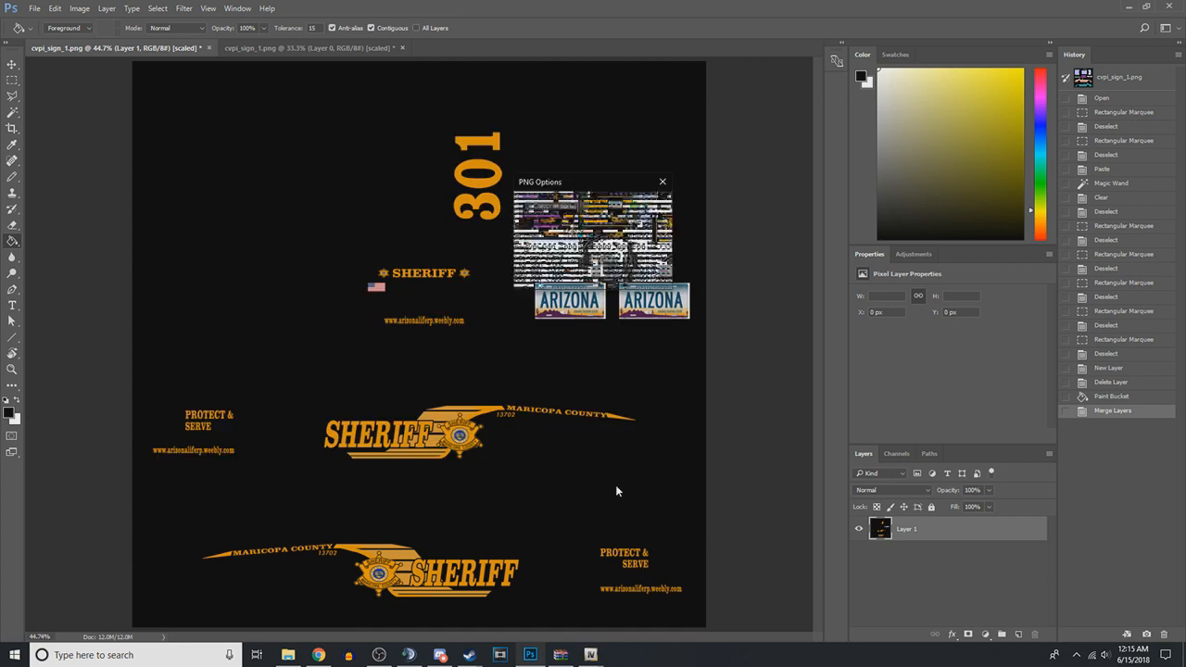
{"action": "left_click", "coordinate": [637, 208]}
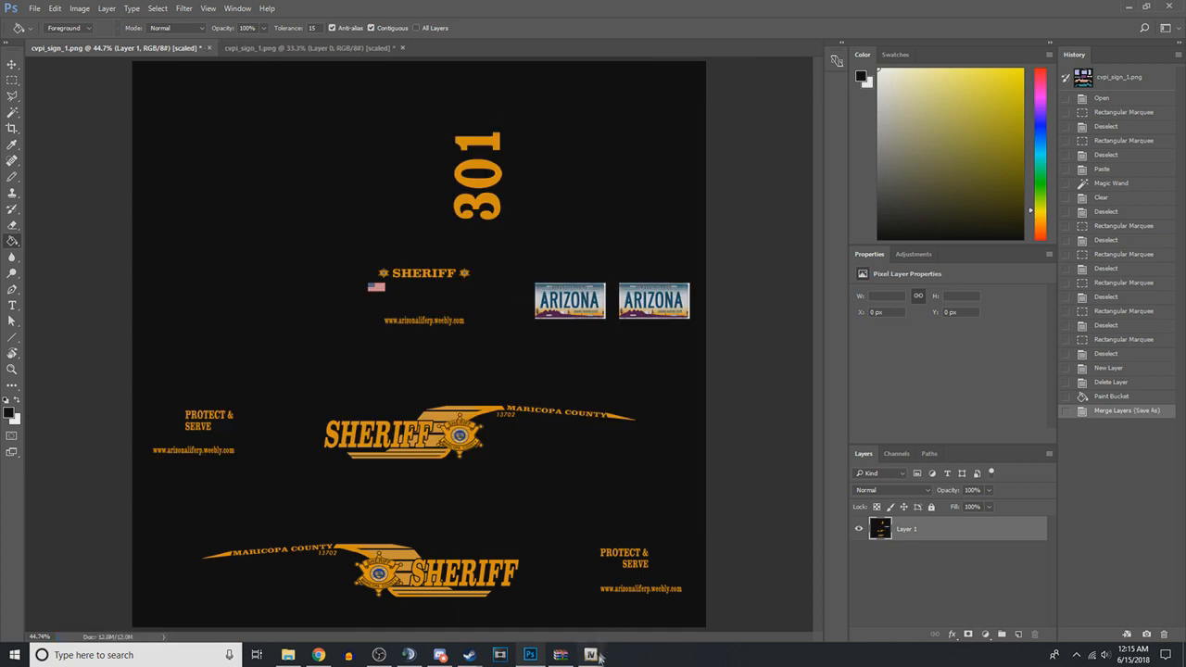
Switch to OpenIV's texture editor, look through textures cvpi_sign_1 to cvpi_sign_3 and select cvpi_sign_1.
{"action": "mouse_move", "coordinate": [590, 654]}
{"action": "left_click", "coordinate": [667, 606]}
{"action": "left_click", "coordinate": [402, 360]}
{"action": "left_click", "coordinate": [406, 331]}
{"action": "left_click", "coordinate": [418, 353]}
{"action": "left_click", "coordinate": [421, 373]}
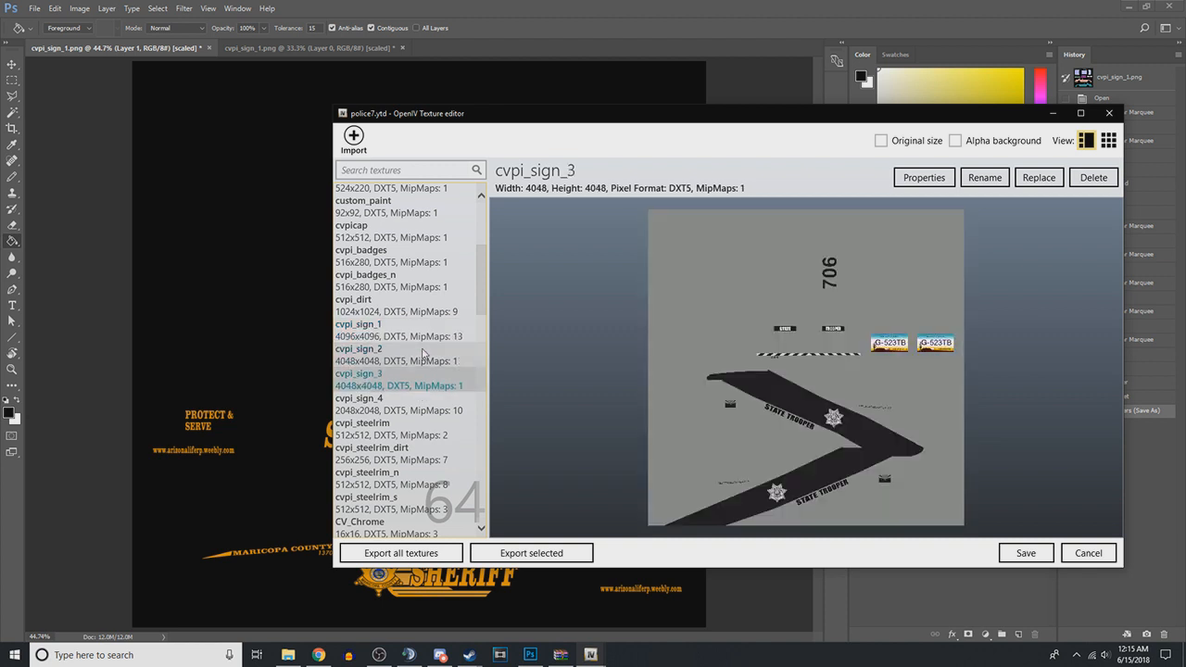
{"action": "left_click", "coordinate": [414, 332]}
{"action": "key", "text": "Down"}
{"action": "left_click", "coordinate": [411, 331]}
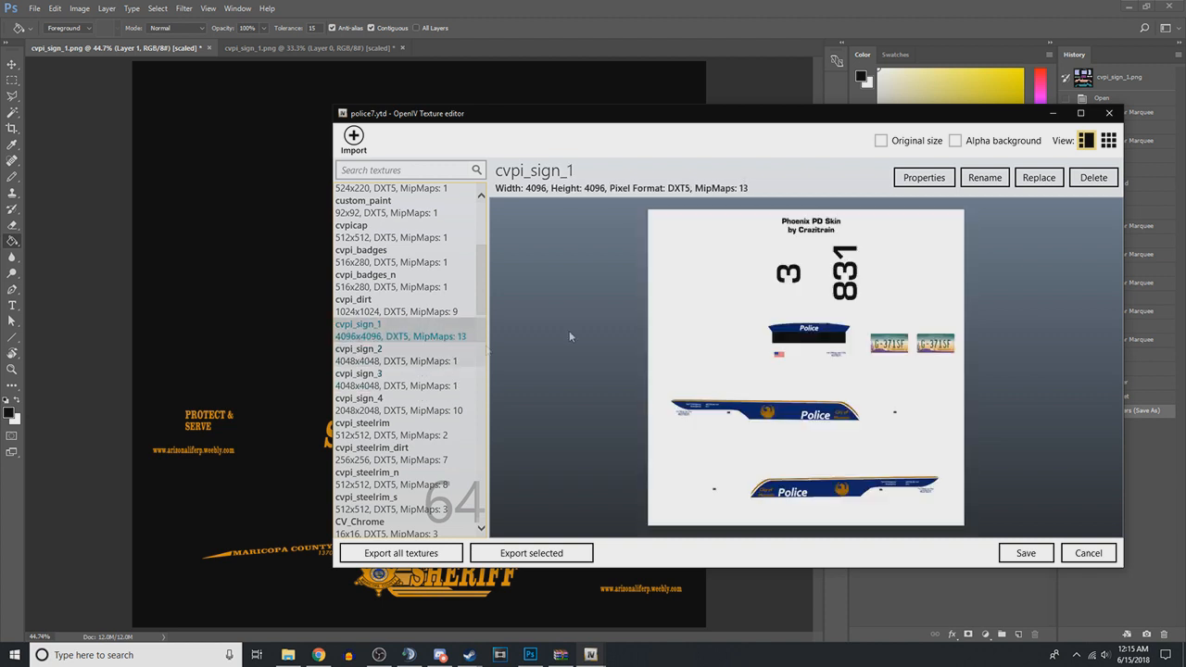
Start replacing the cvpi_sign_1 texture and browse to the MCSO folder inside Grand Theft Auto V's temp folder.
{"action": "left_click", "coordinate": [1038, 177]}
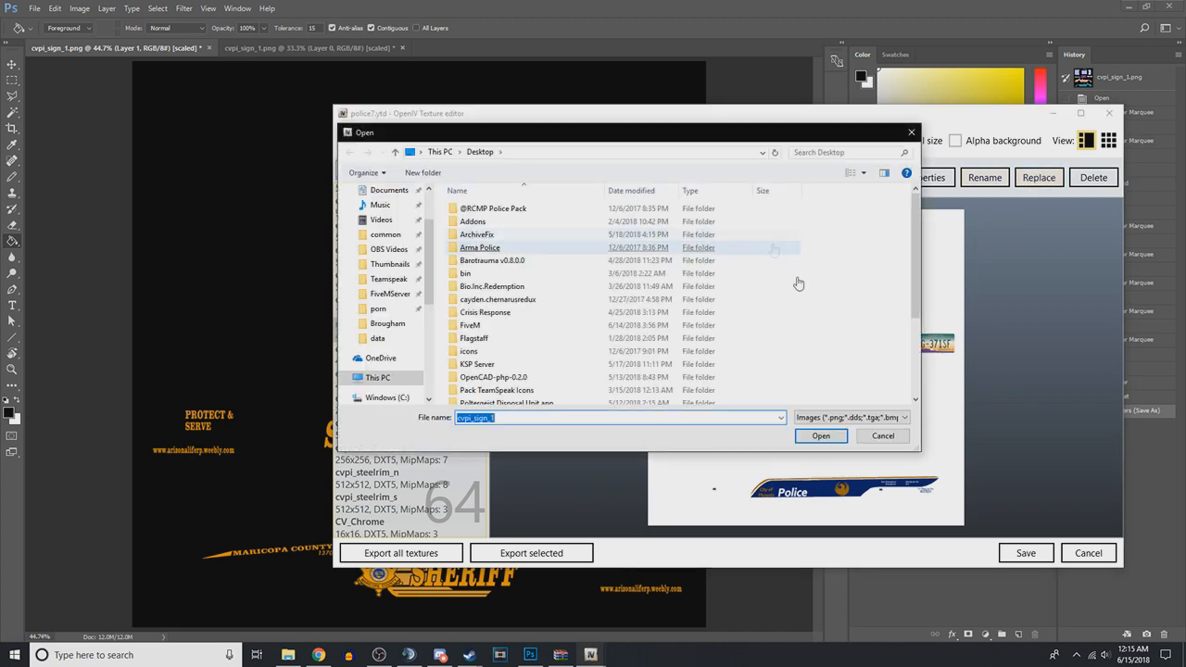
{"action": "left_click", "coordinate": [874, 435]}
{"action": "left_click", "coordinate": [1039, 177]}
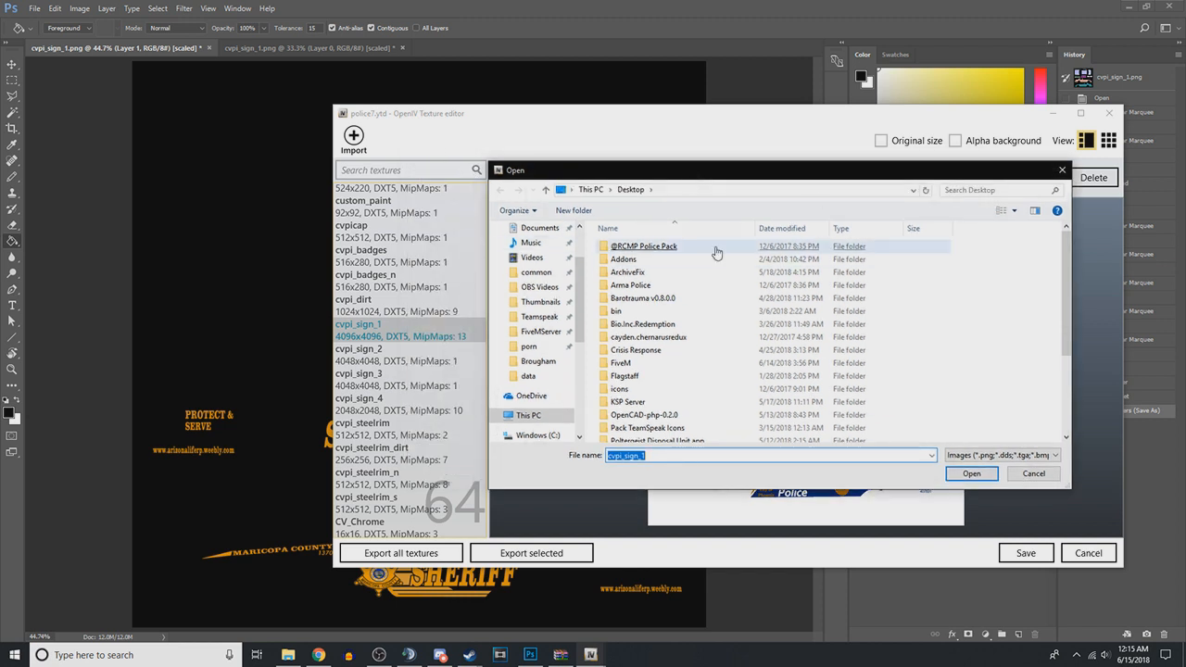
{"action": "left_click", "coordinate": [535, 271]}
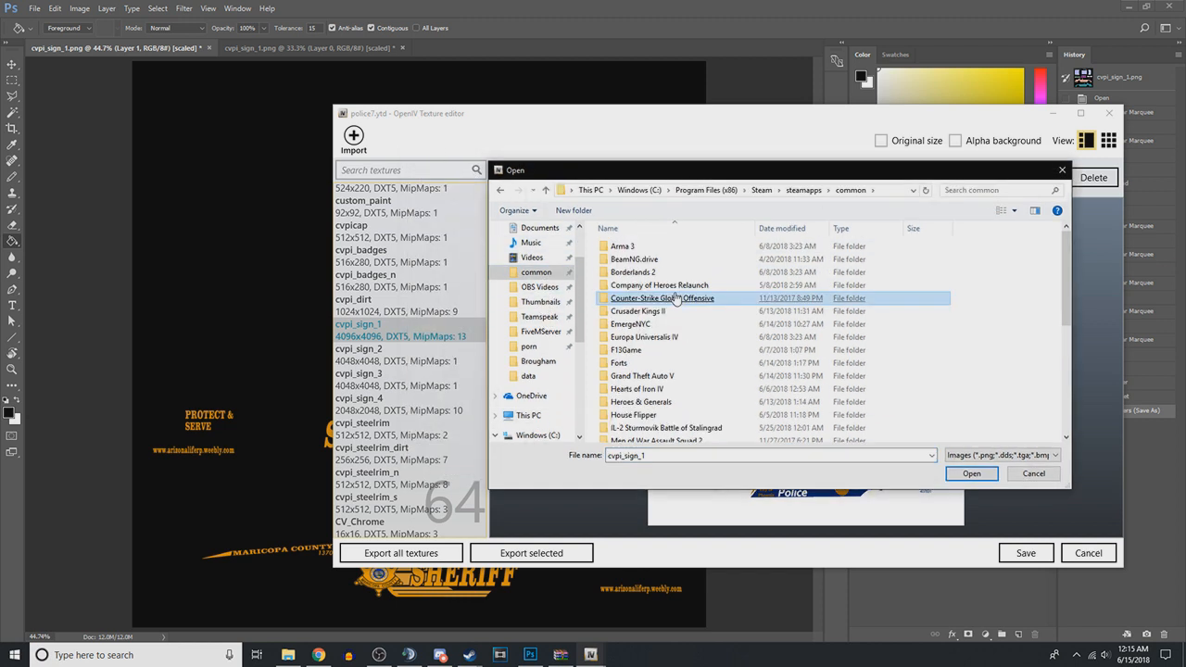
{"action": "double_click", "coordinate": [665, 381]}
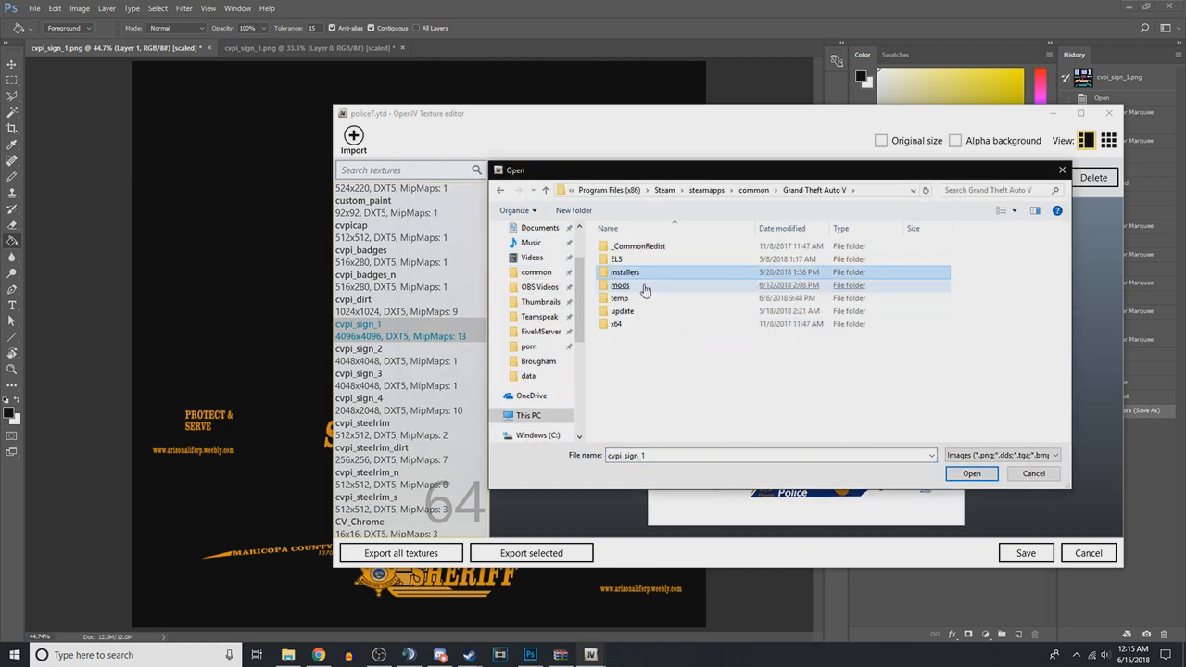
{"action": "double_click", "coordinate": [649, 299]}
{"action": "double_click", "coordinate": [677, 261]}
{"action": "scroll", "coordinate": [789, 419], "scroll_direction": "down", "scroll_amount": 1}
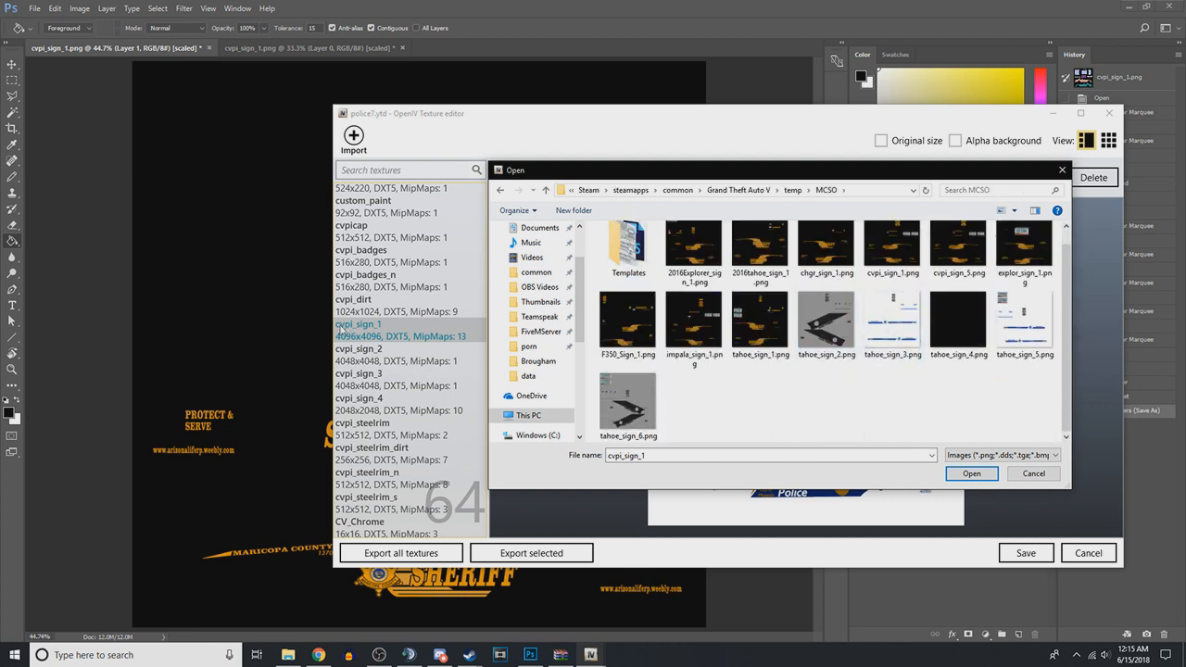
Choose cvpi_sign_5.png from the MCSO folder as the replacement for the cvpi_sign_1 texture.
{"action": "left_click", "coordinate": [1024, 324]}
{"action": "left_click", "coordinate": [628, 404]}
{"action": "left_click", "coordinate": [950, 272]}
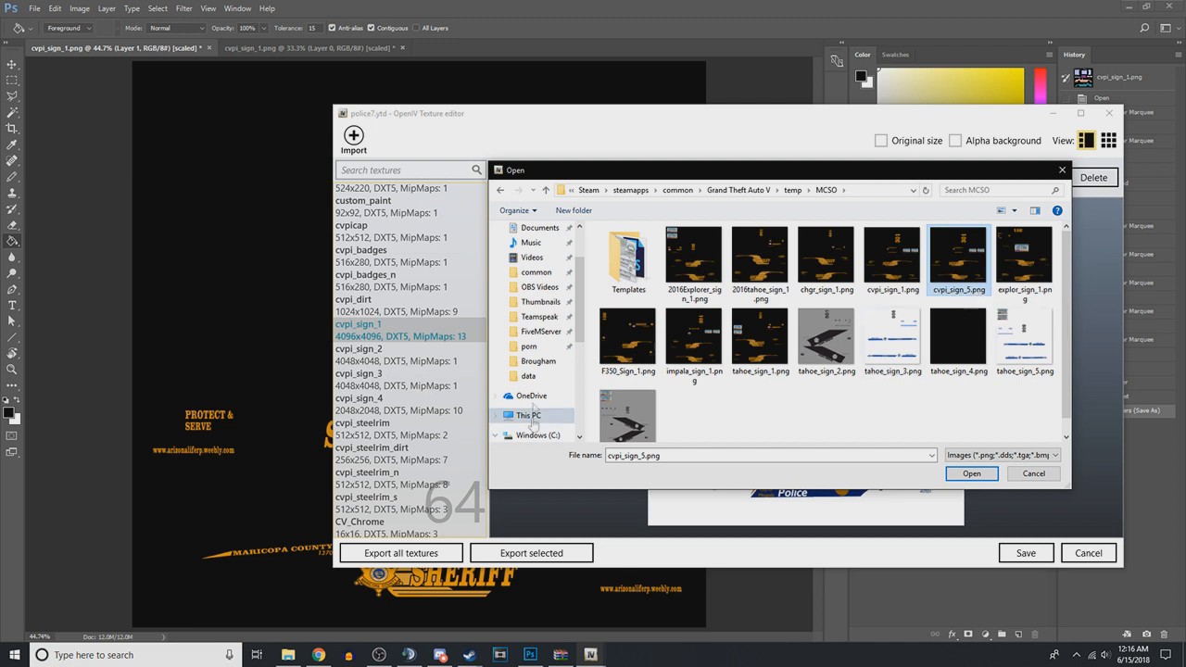
{"action": "left_click", "coordinate": [378, 332]}
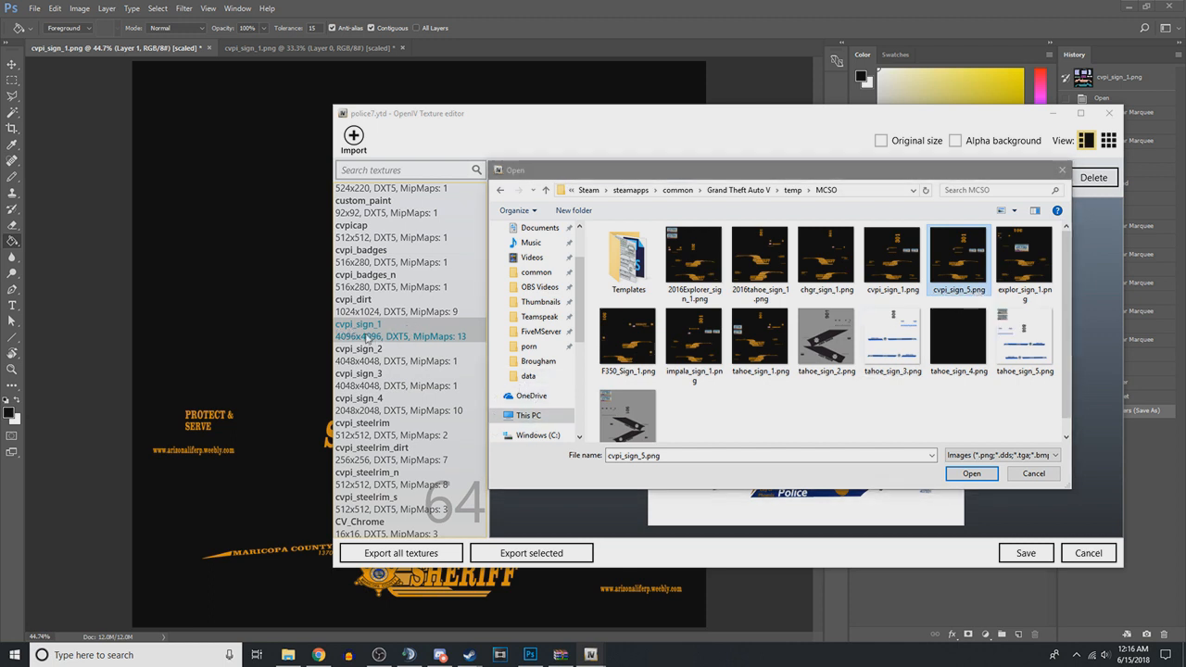
{"action": "double_click", "coordinate": [959, 259]}
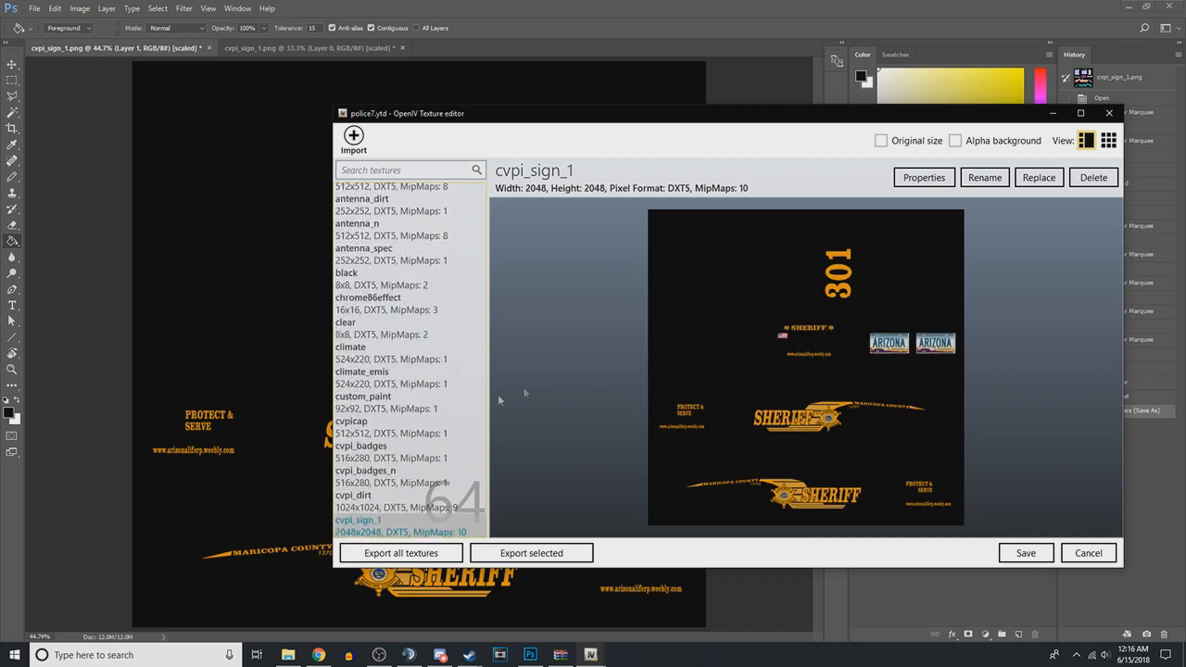
Import cvpi_sign_5.png as an additional texture with automatically generated MipMap levels and automatic compression format.
{"action": "scroll", "coordinate": [463, 402], "scroll_direction": "down", "scroll_amount": 2}
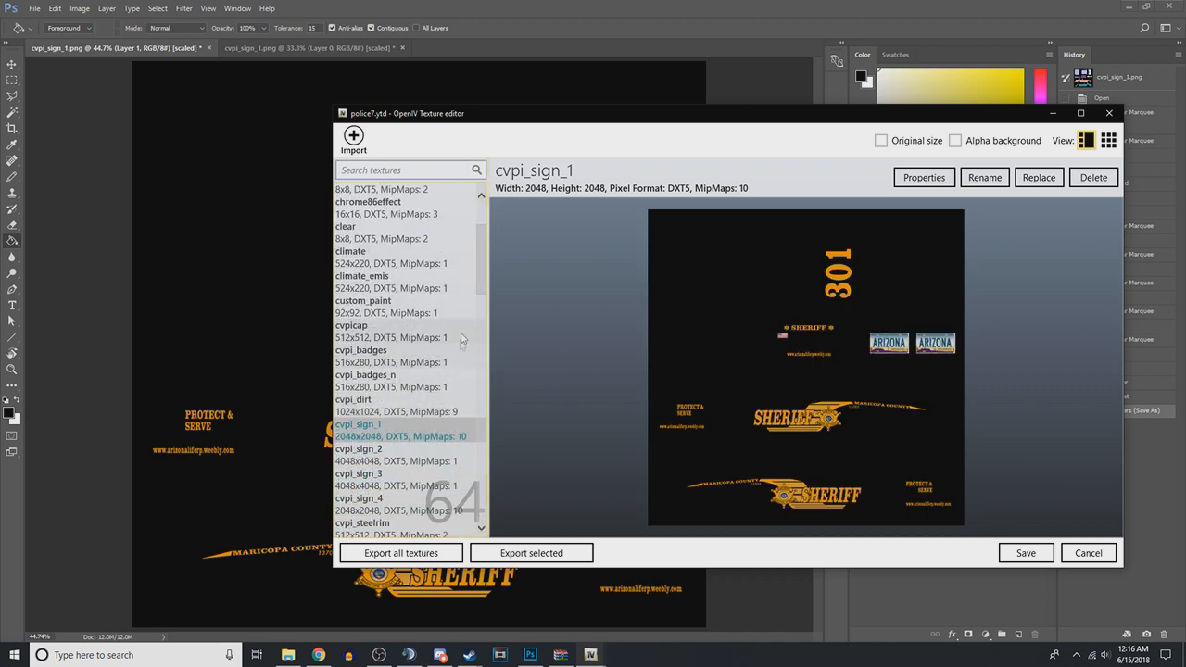
{"action": "scroll", "coordinate": [462, 339], "scroll_direction": "down", "scroll_amount": 2}
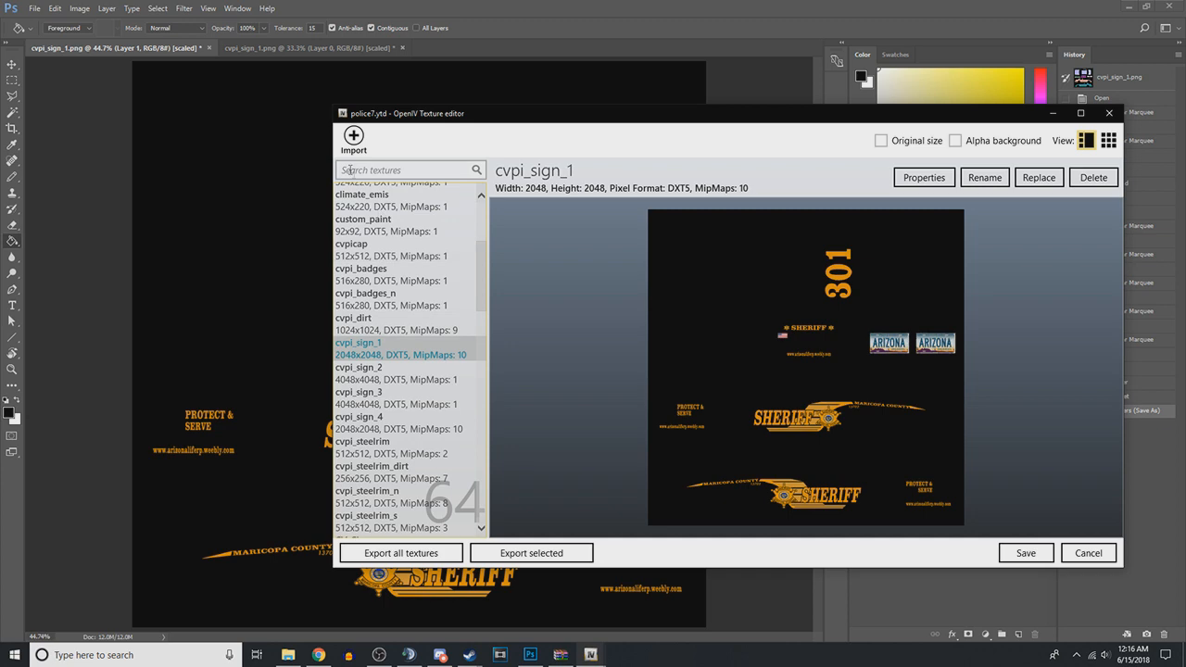
{"action": "left_click", "coordinate": [353, 139]}
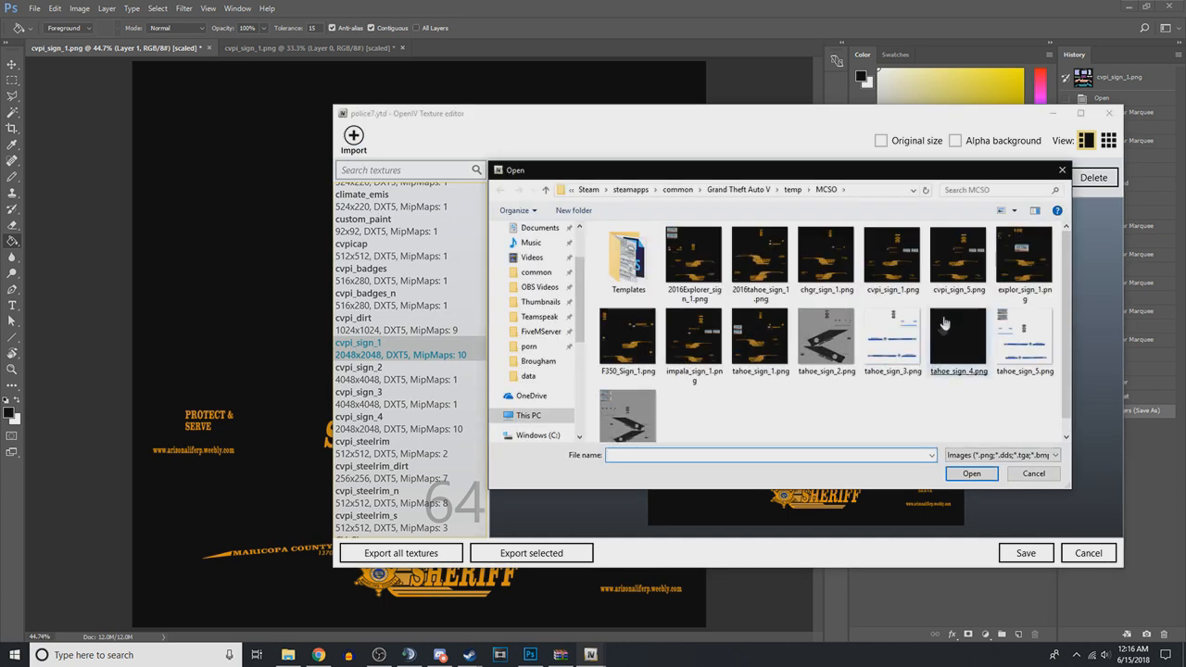
{"action": "double_click", "coordinate": [958, 264]}
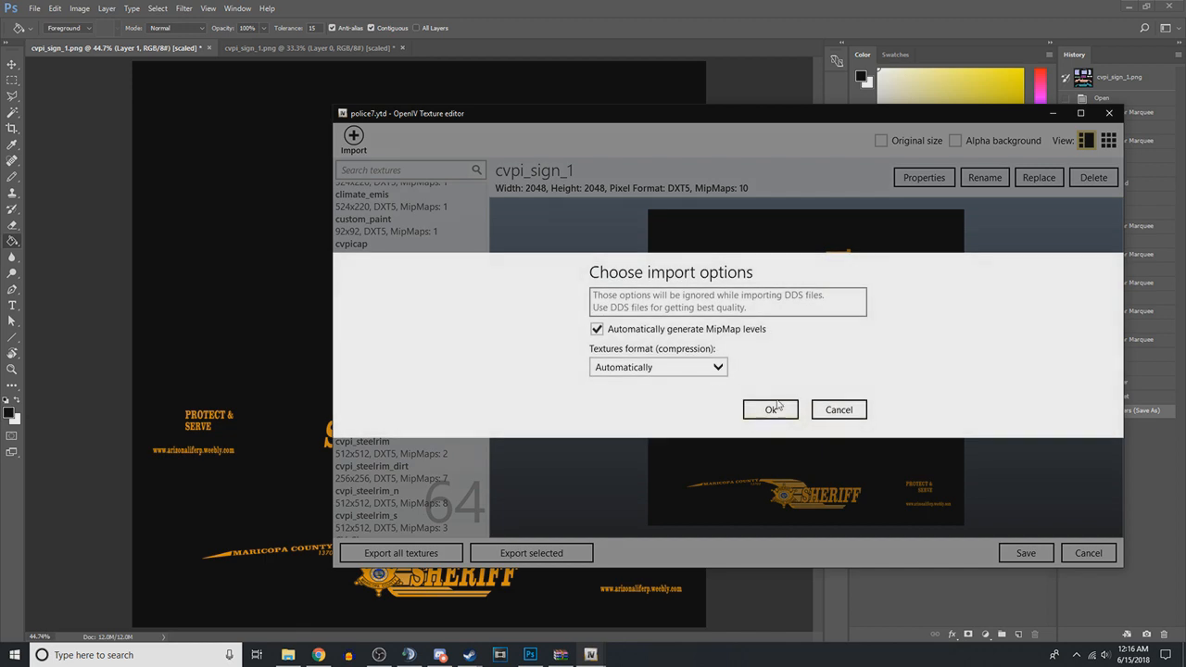
{"action": "left_click", "coordinate": [769, 410]}
Compare the cvpi_sign_4 and cvpi_sign_5 textures, and close the texture editor without saving.
{"action": "scroll", "coordinate": [453, 428], "scroll_direction": "down", "scroll_amount": 2}
{"action": "scroll", "coordinate": [453, 428], "scroll_direction": "down", "scroll_amount": 1}
{"action": "left_click", "coordinate": [398, 297]}
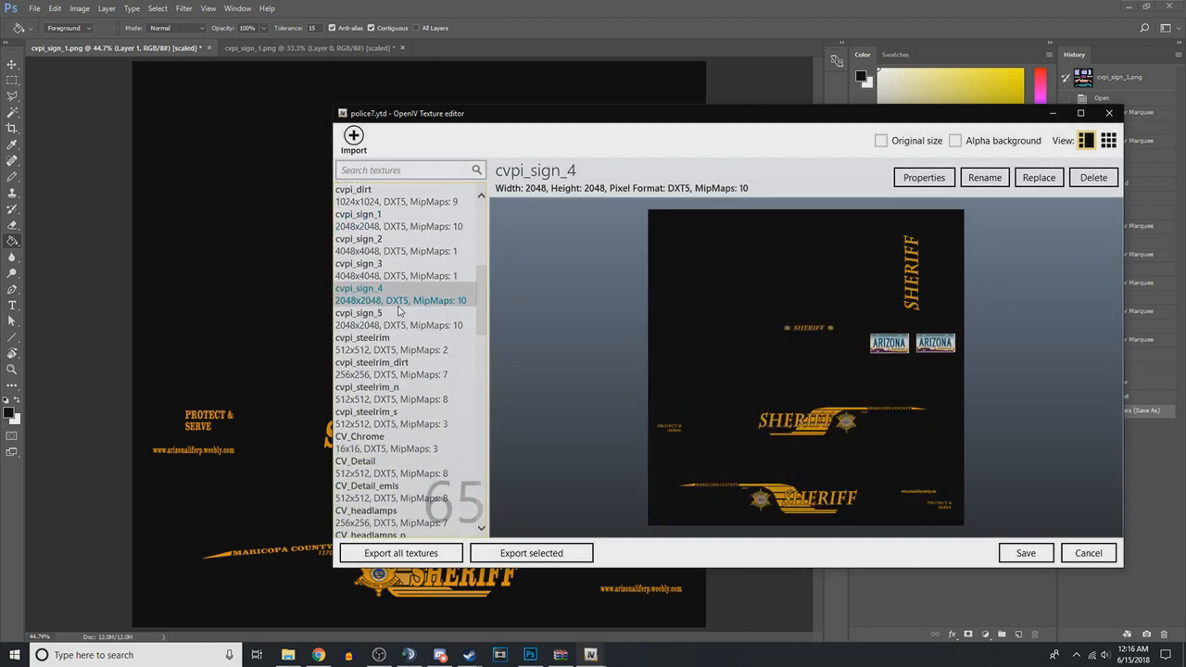
{"action": "left_click", "coordinate": [398, 319]}
{"action": "left_click", "coordinate": [396, 298]}
{"action": "left_click", "coordinate": [390, 321]}
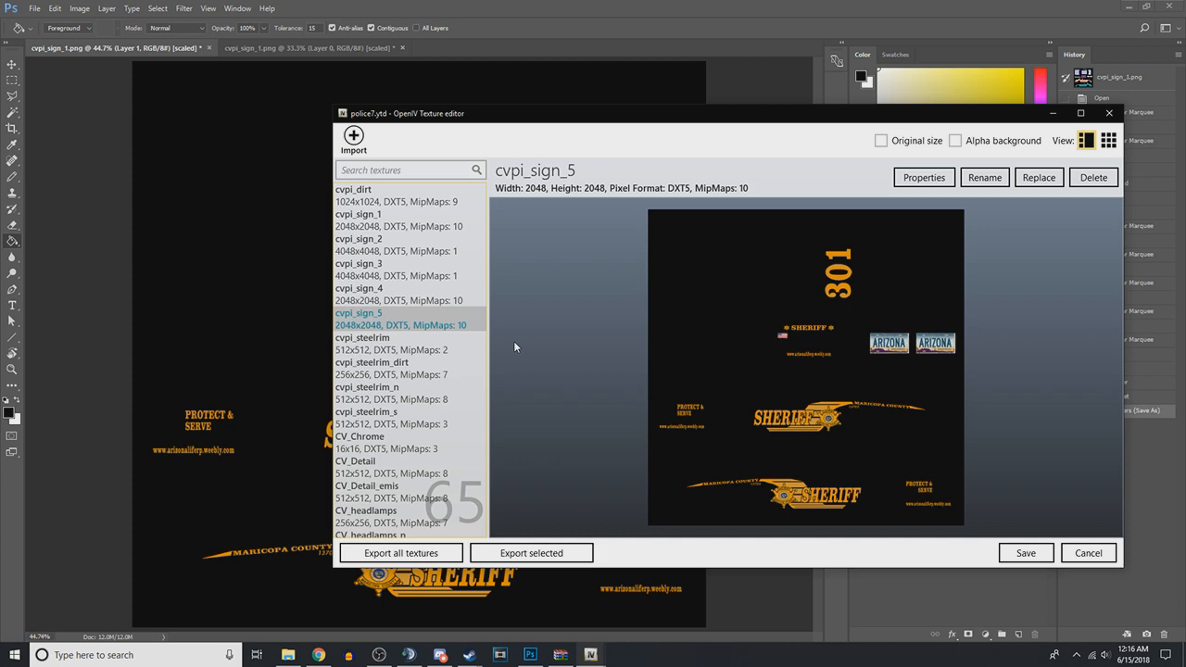
{"action": "left_click", "coordinate": [1099, 557]}
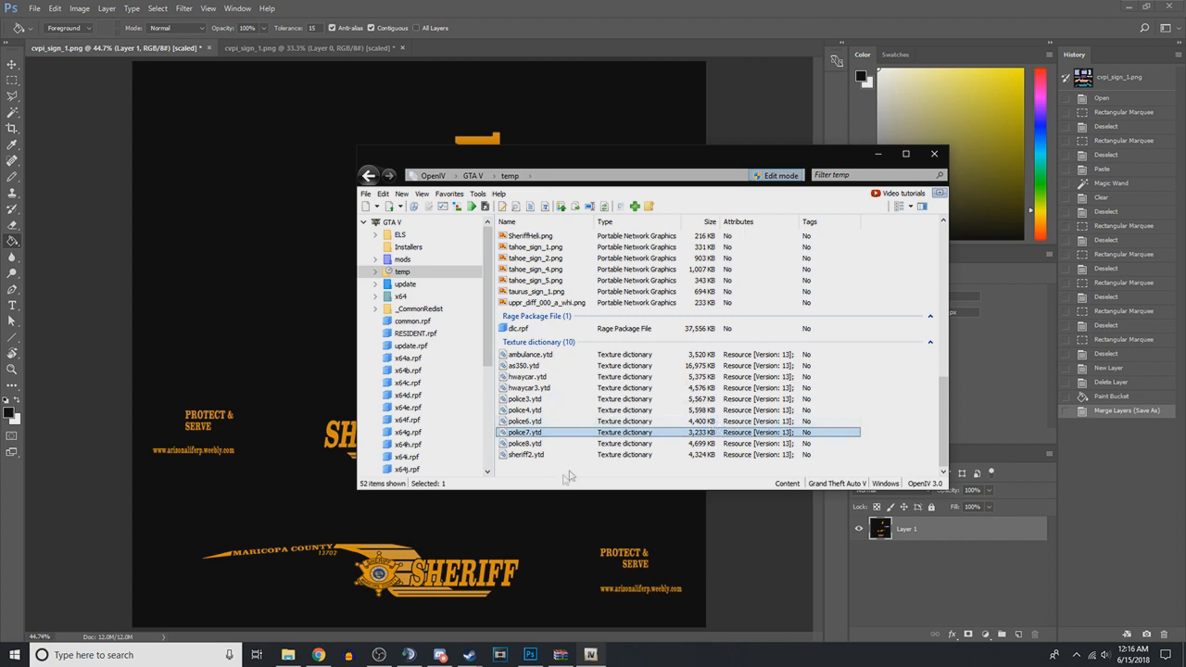
Open a second File Explorer window and browse to FiveMServer\resources\[vehicles]\Captain14_LSPD\stream.
{"action": "left_click", "coordinate": [288, 654]}
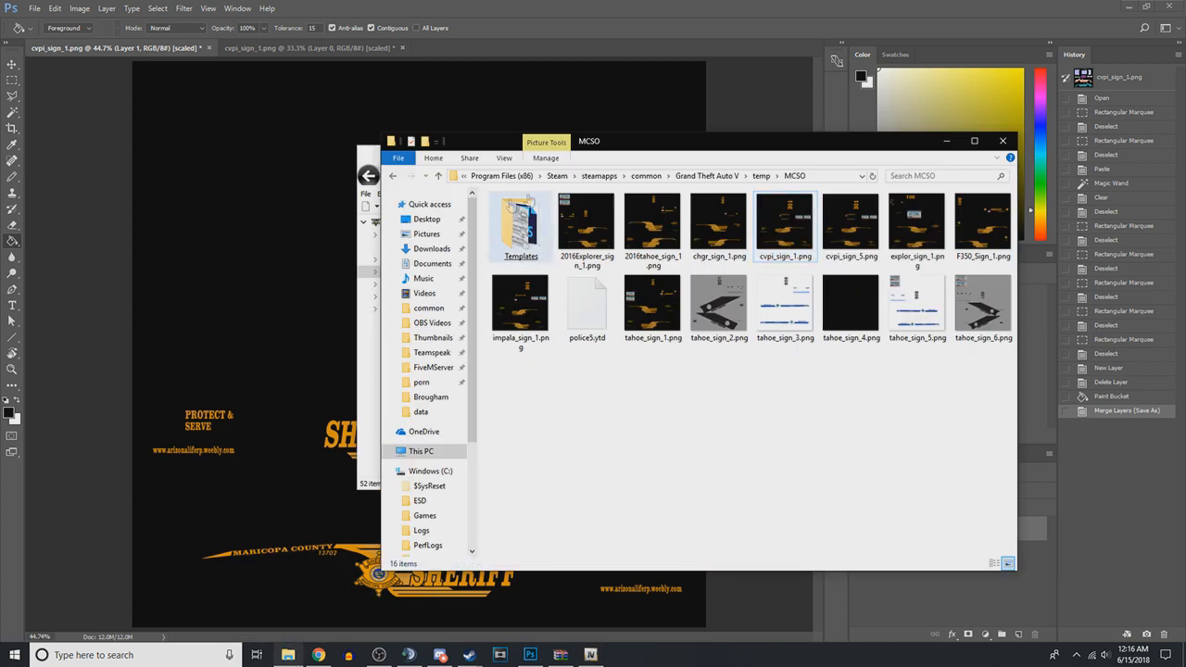
{"action": "key", "text": "ctrl+n"}
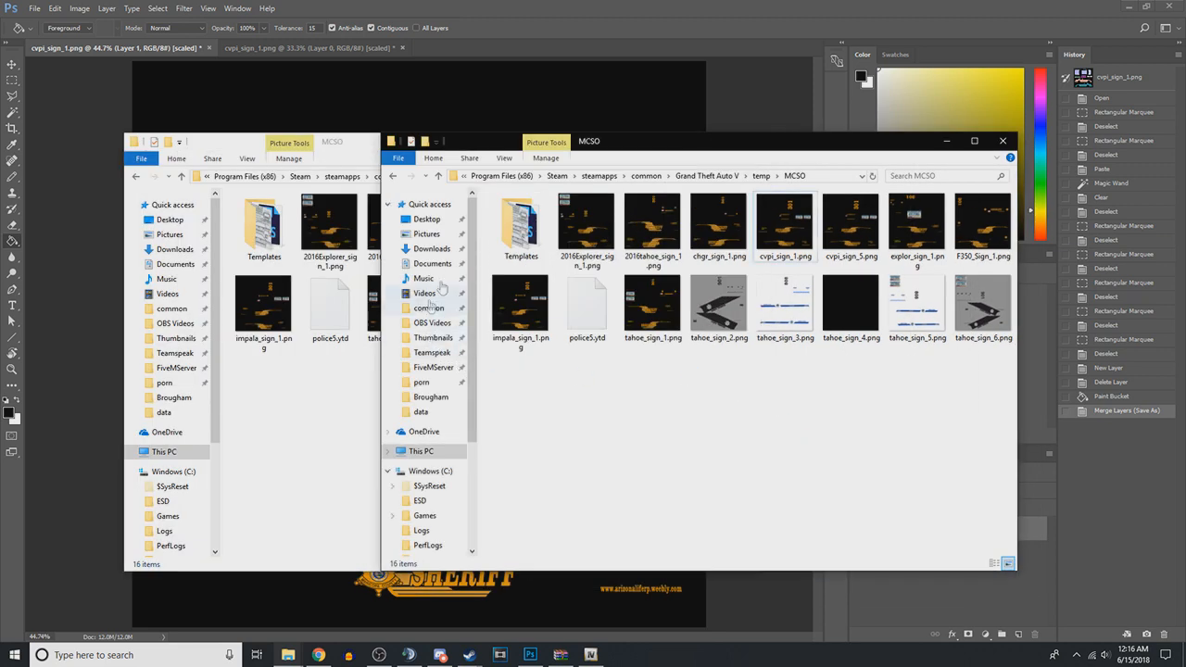
{"action": "left_click", "coordinate": [433, 368]}
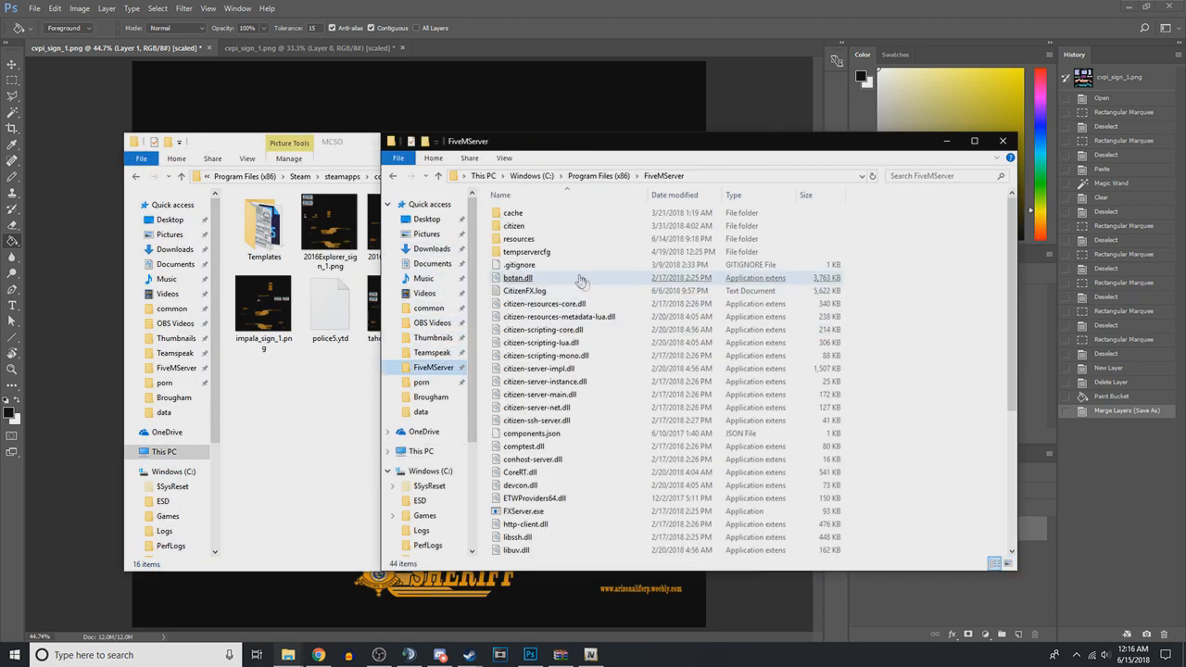
{"action": "double_click", "coordinate": [523, 239]}
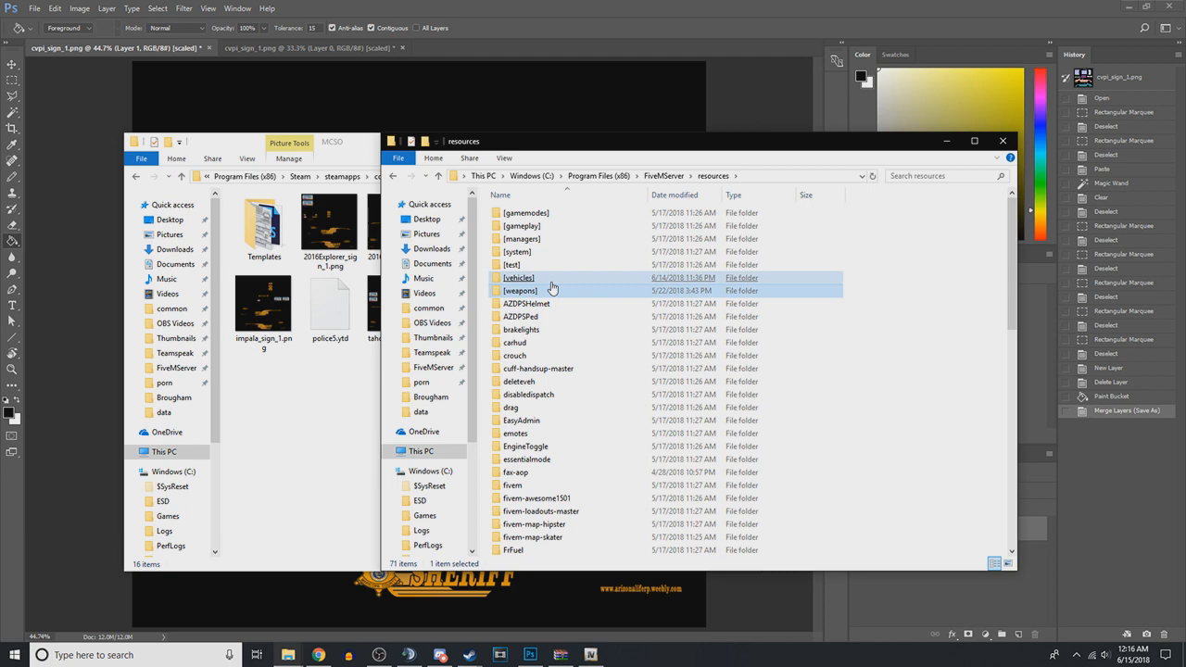
{"action": "double_click", "coordinate": [548, 279]}
{"action": "double_click", "coordinate": [561, 357]}
{"action": "double_click", "coordinate": [515, 226]}
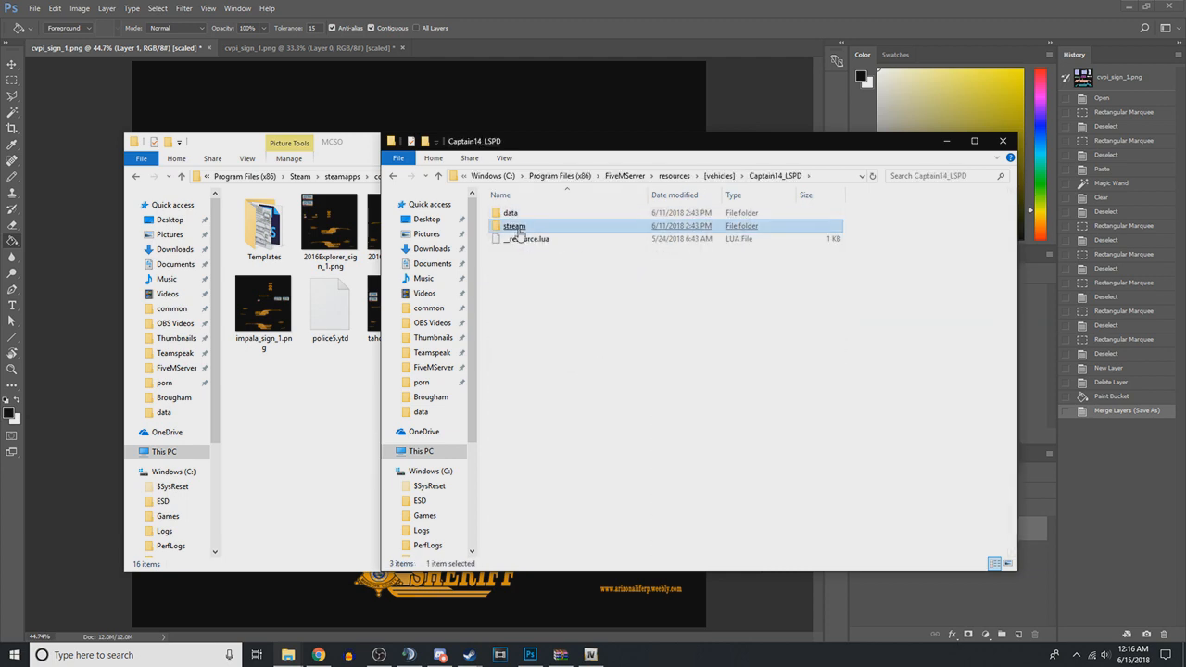
Locate the police7.ytd file among the vehicle files in the stream folder.
{"action": "left_click", "coordinate": [526, 419]}
{"action": "key", "text": "ctrl+a"}
{"action": "left_click", "coordinate": [589, 473]}
{"action": "left_click", "coordinate": [587, 426]}
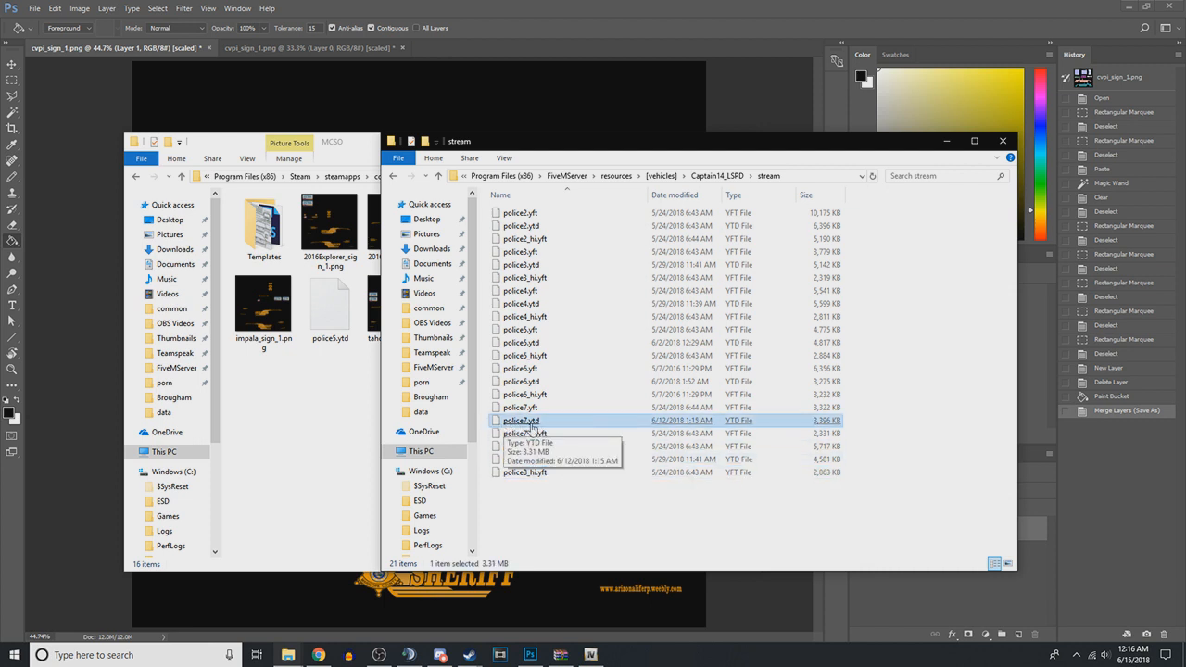
{"action": "left_click", "coordinate": [616, 344]}
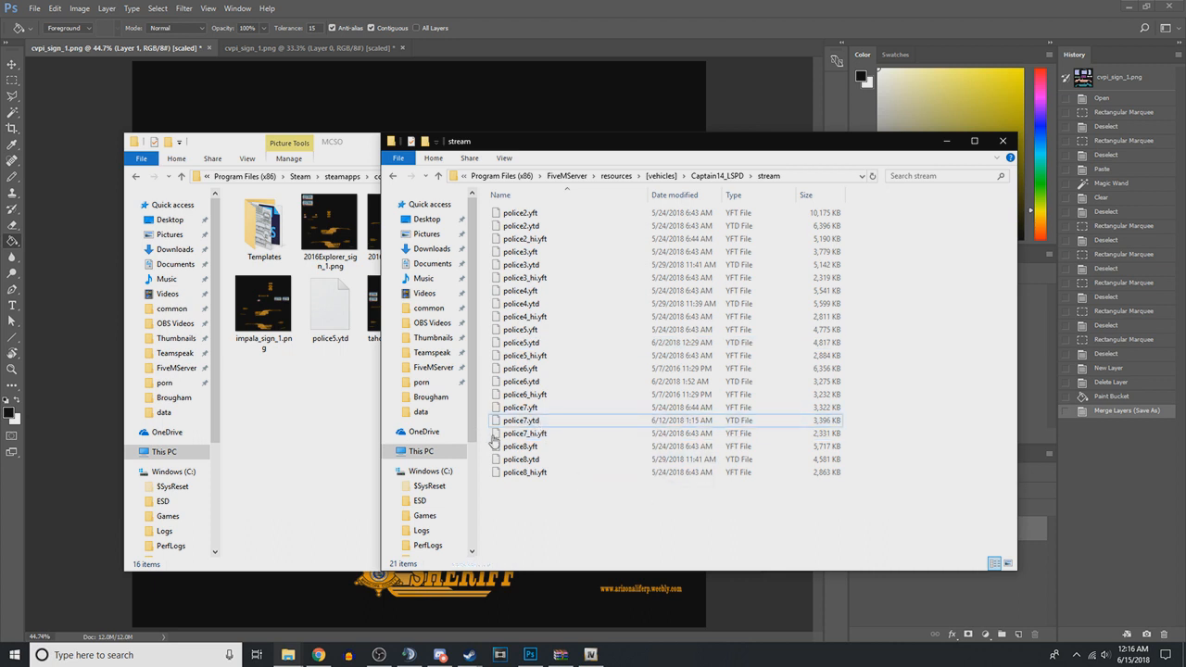
Try to copy police7.ytd from the Grand Theft Auto V\temp folder into the server's Captain14_LSPD\stream folder.
{"action": "left_click", "coordinate": [362, 382]}
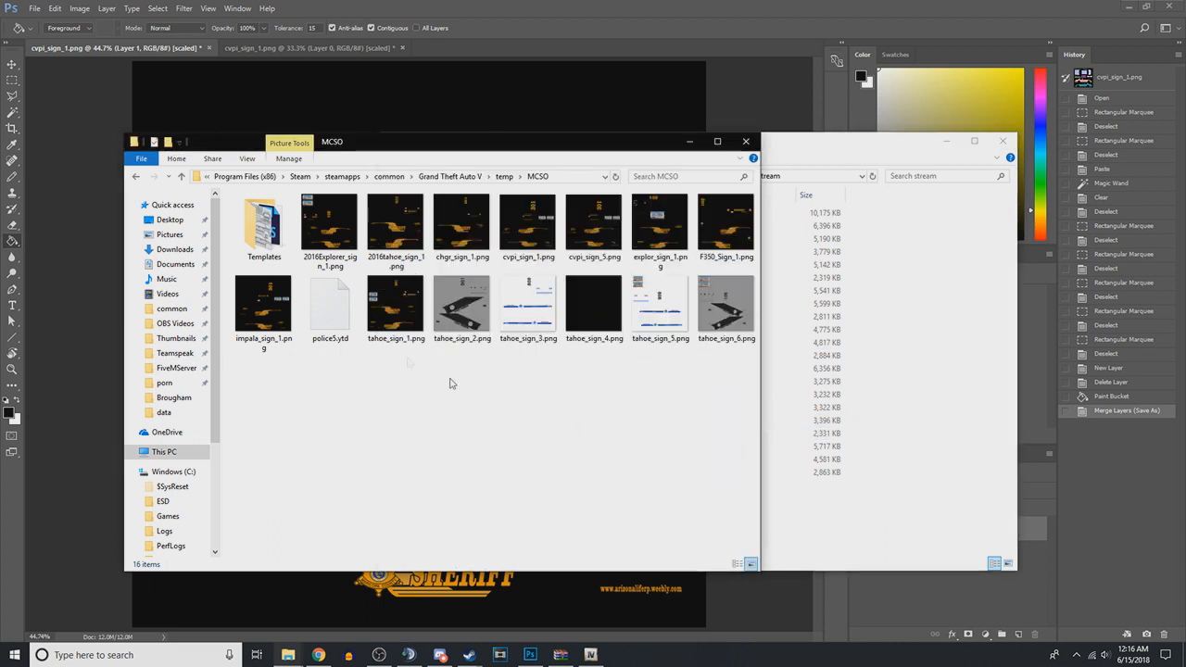
{"action": "left_click", "coordinate": [503, 176]}
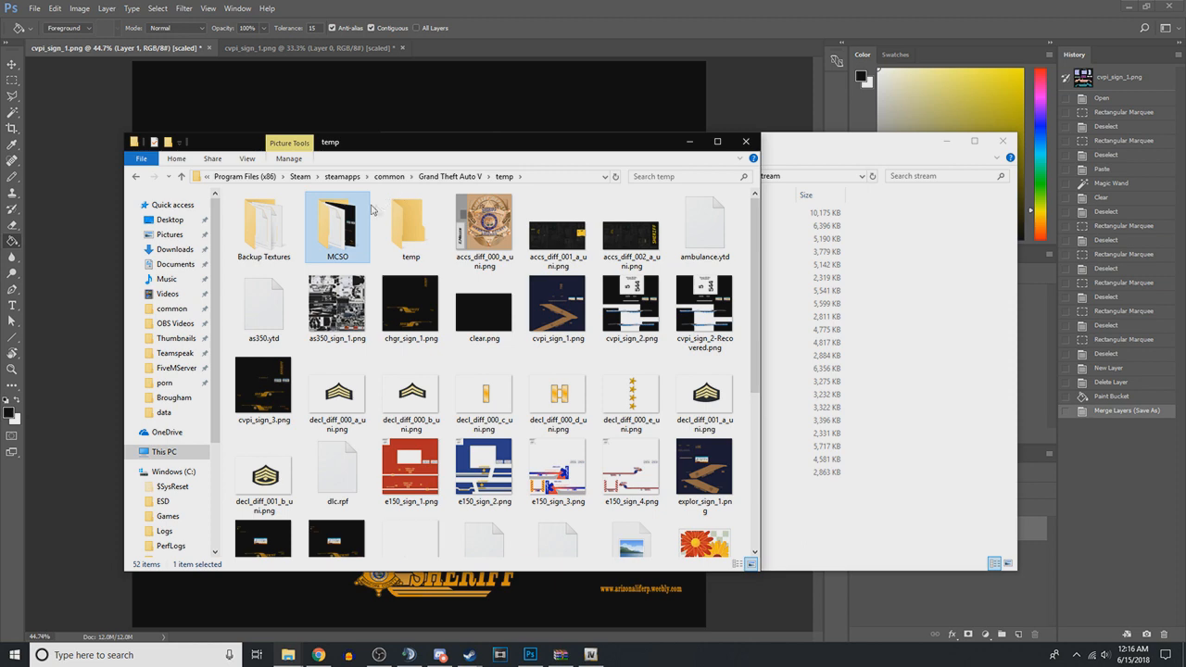
{"action": "scroll", "coordinate": [476, 336], "scroll_direction": "down", "scroll_amount": 3}
{"action": "left_click", "coordinate": [540, 364]}
{"action": "left_click_drag", "start_coordinate": [555, 374], "coordinate": [849, 539]}
{"action": "left_click", "coordinate": [354, 142]}
{"action": "left_click", "coordinate": [942, 328]}
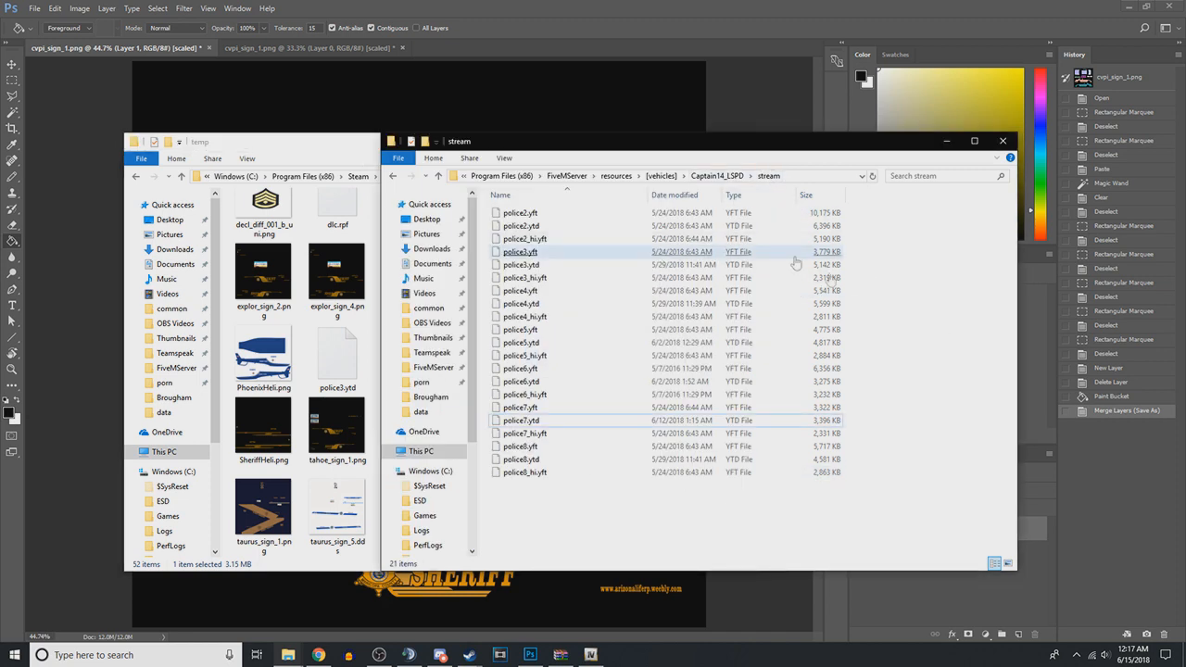
Put away the temp folder window and OpenIV, and switch back to the cvpi_sign_1.png livery in Photoshop.
{"action": "left_click", "coordinate": [350, 180]}
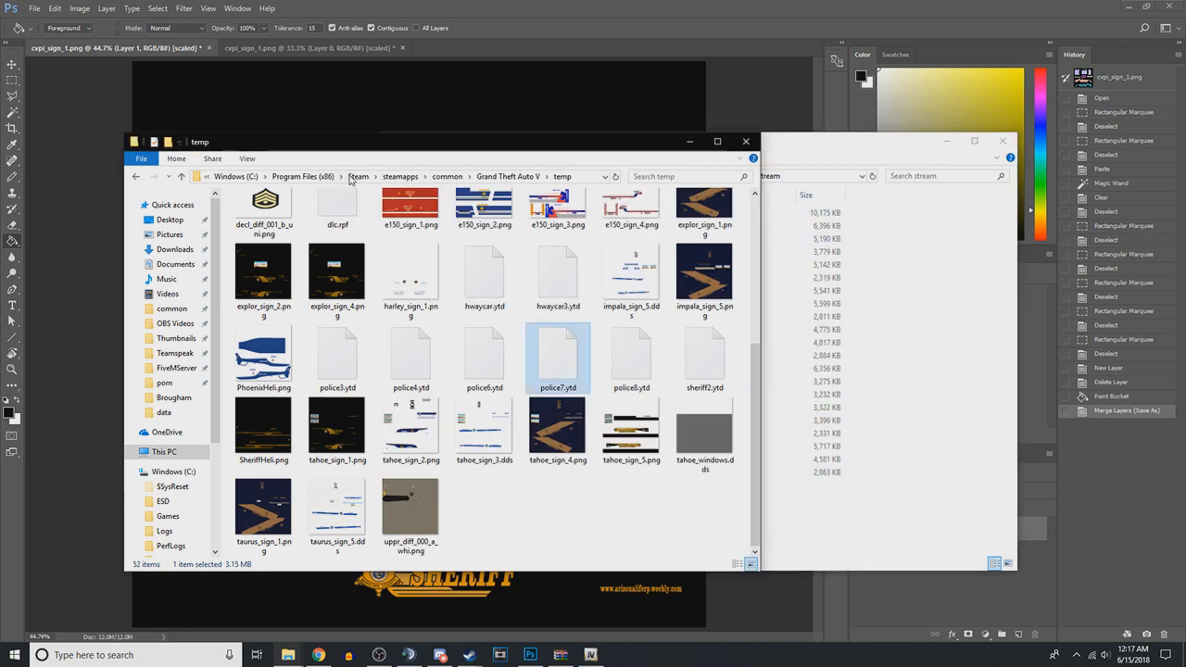
{"action": "left_click", "coordinate": [688, 142]}
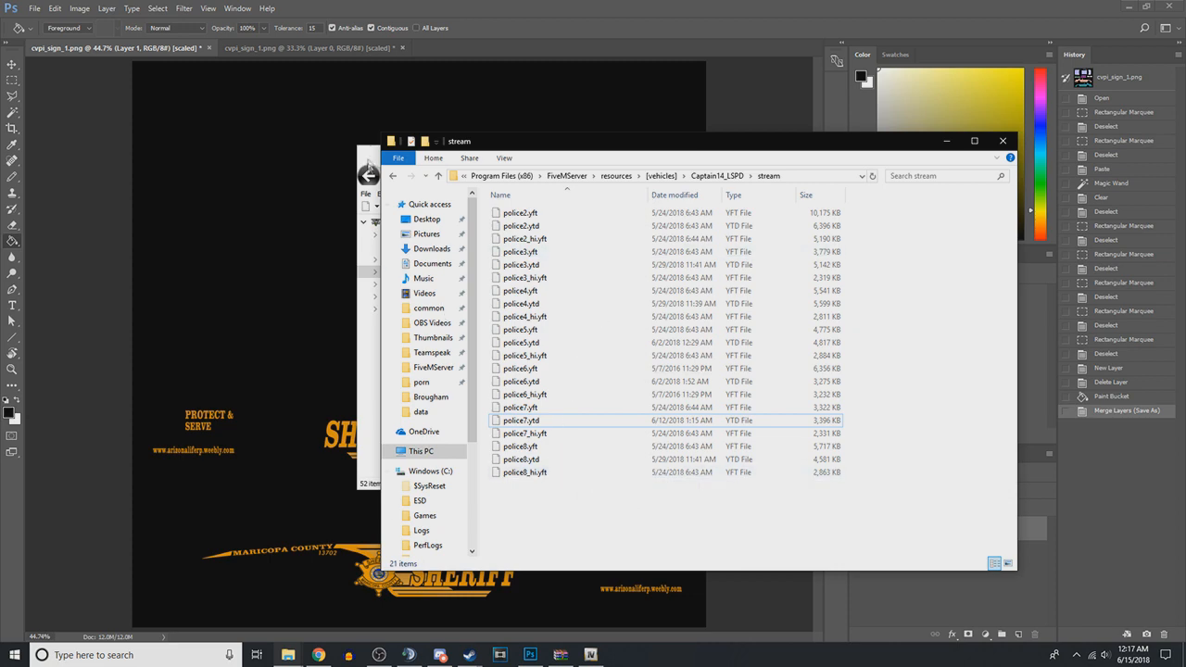
{"action": "left_click", "coordinate": [369, 171]}
{"action": "left_click", "coordinate": [873, 156]}
{"action": "left_click", "coordinate": [104, 319]}
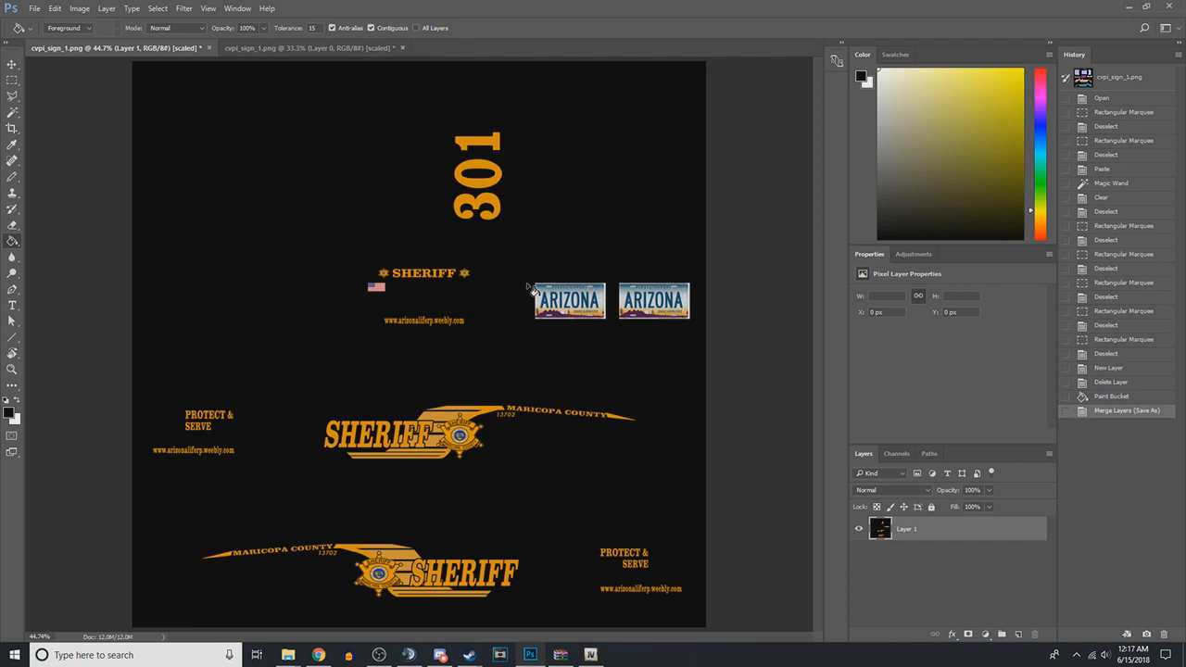
{"action": "mouse_move", "coordinate": [289, 652]}
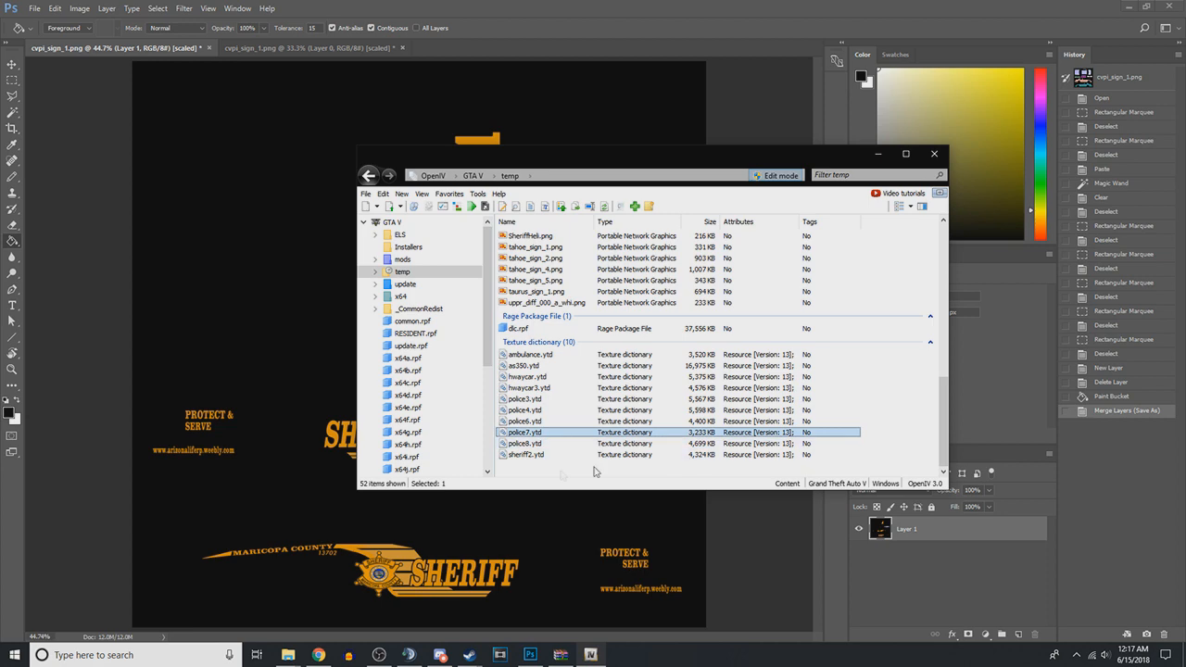
{"action": "left_click", "coordinate": [79, 389]}
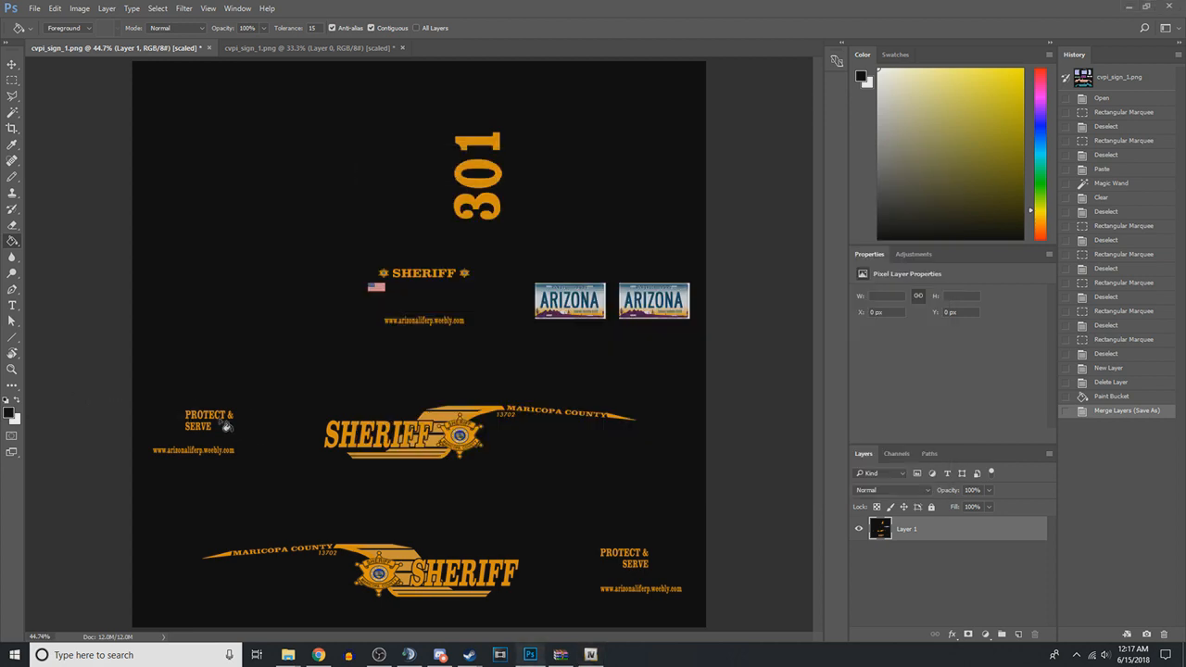